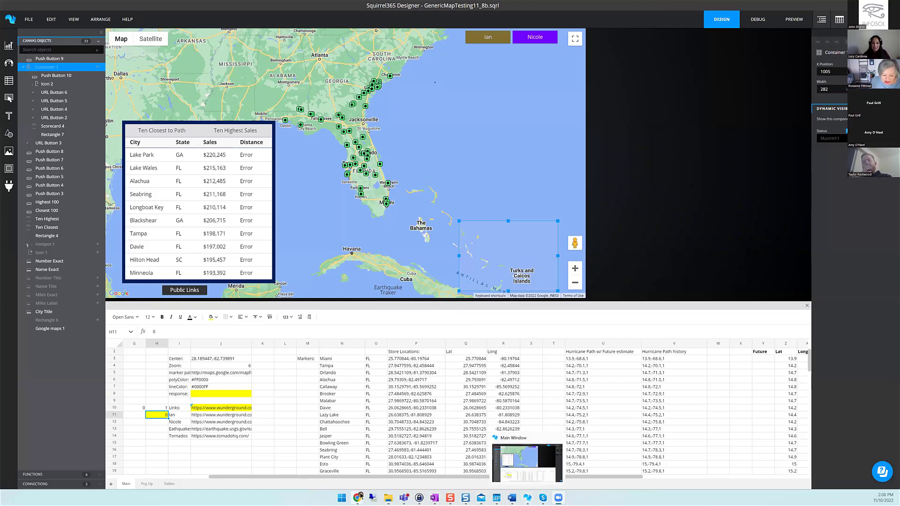
# Switch to the published GenericStormMapDemo in Chrome and examine Ian's path across central Florida around Lake Wales
pyautogui.moveTo(357, 498)
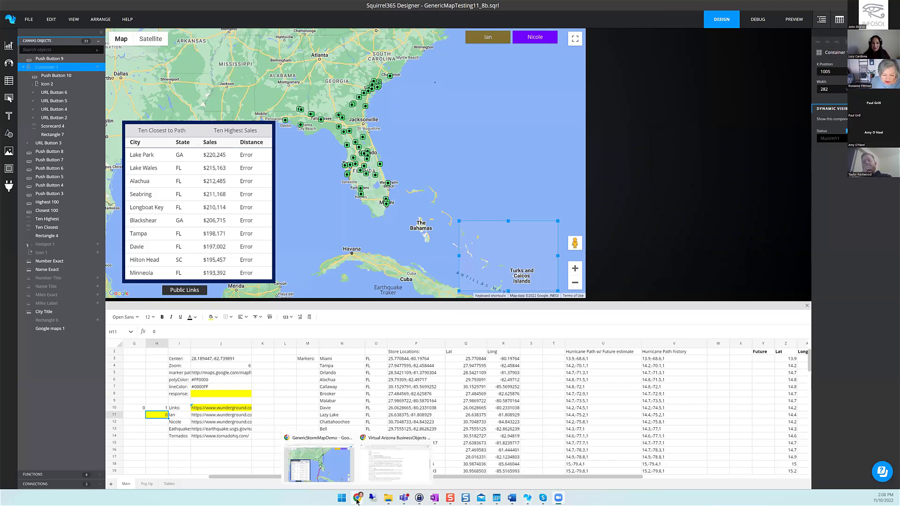
pyautogui.click(331, 463)
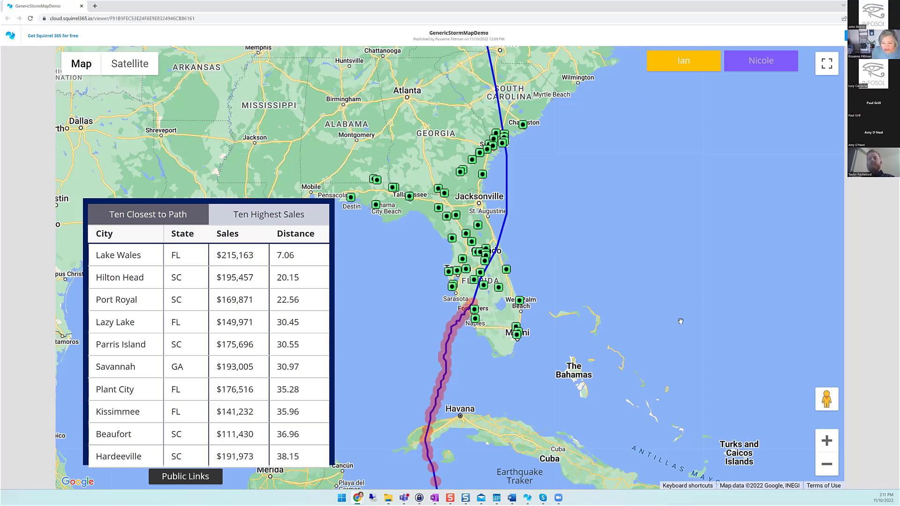
pyautogui.scroll(-2, 588, 232)
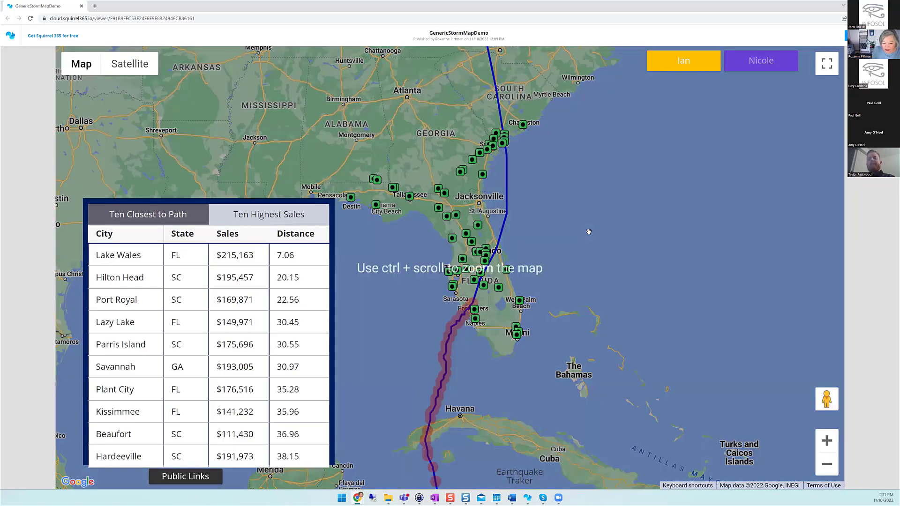
pyautogui.keyDown('ctrl'); pyautogui.scroll(1, 588, 232); pyautogui.keyUp('ctrl')
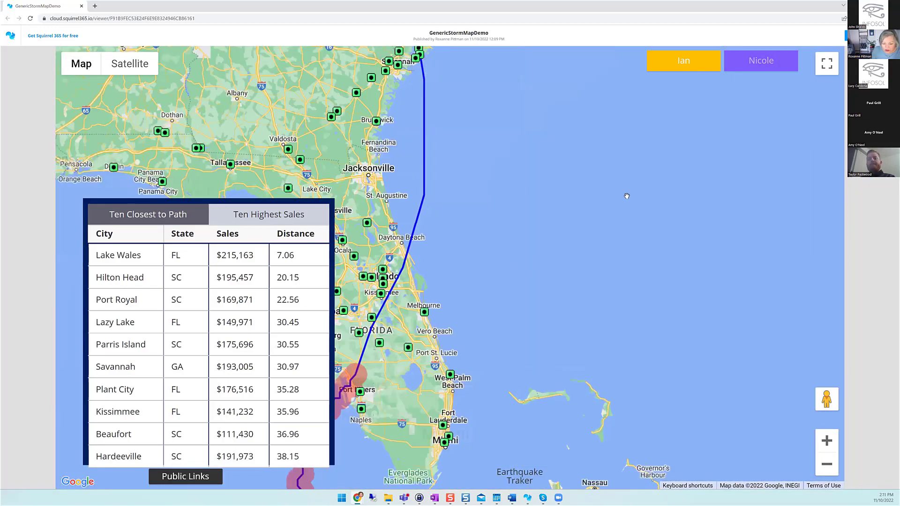
pyautogui.keyDown('ctrl'); pyautogui.scroll(-2, 587, 233); pyautogui.keyUp('ctrl')
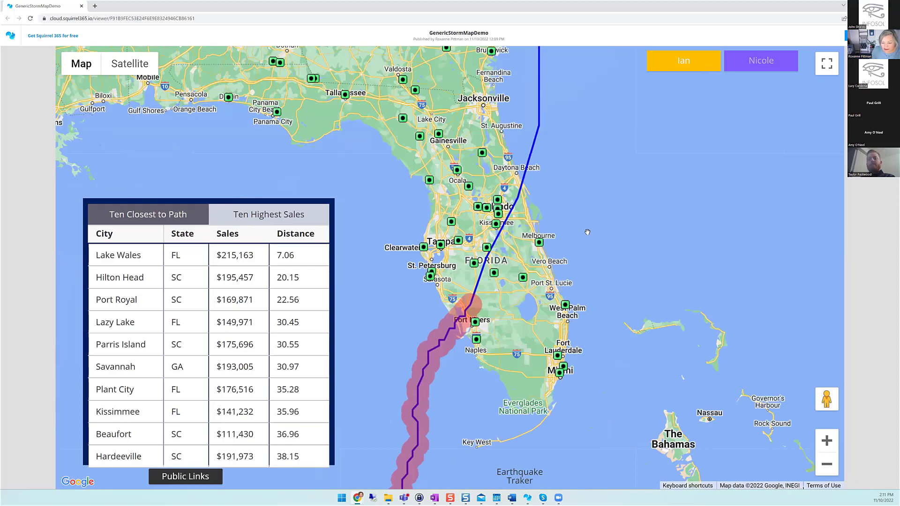
pyautogui.keyDown('ctrl'); pyautogui.scroll(1, 587, 232); pyautogui.keyUp('ctrl')
pyautogui.keyDown('ctrl'); pyautogui.scroll(1, 628, 233); pyautogui.keyUp('ctrl')
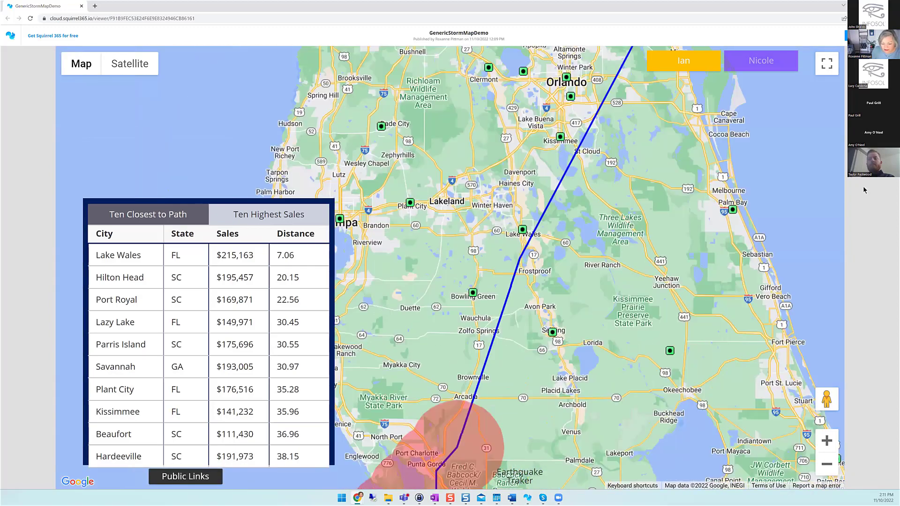
# Change the map to satellite imagery and inspect Ian's path around Fort Myers and the rest of Florida
pyautogui.click(132, 64)
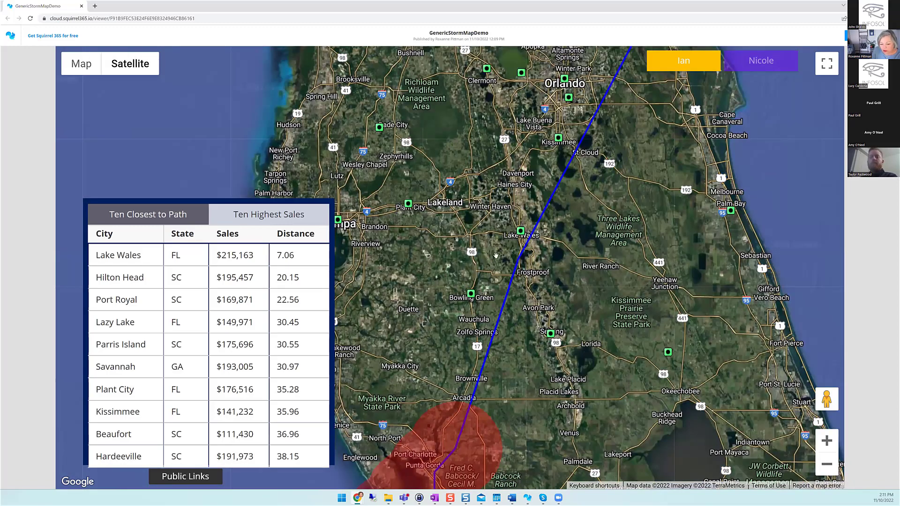
pyautogui.moveTo(499, 436); pyautogui.dragTo(505, 277)
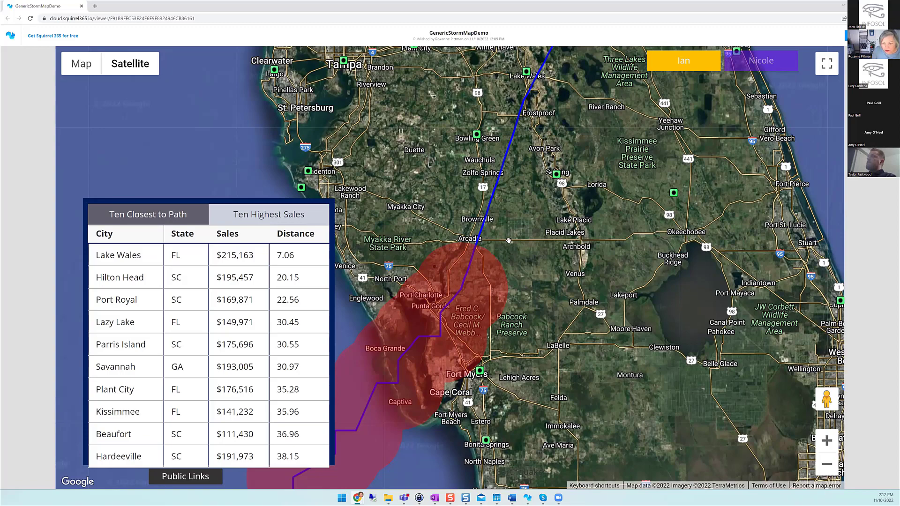
pyautogui.scroll(-1, 509, 240)
pyautogui.scroll(-2, 577, 191)
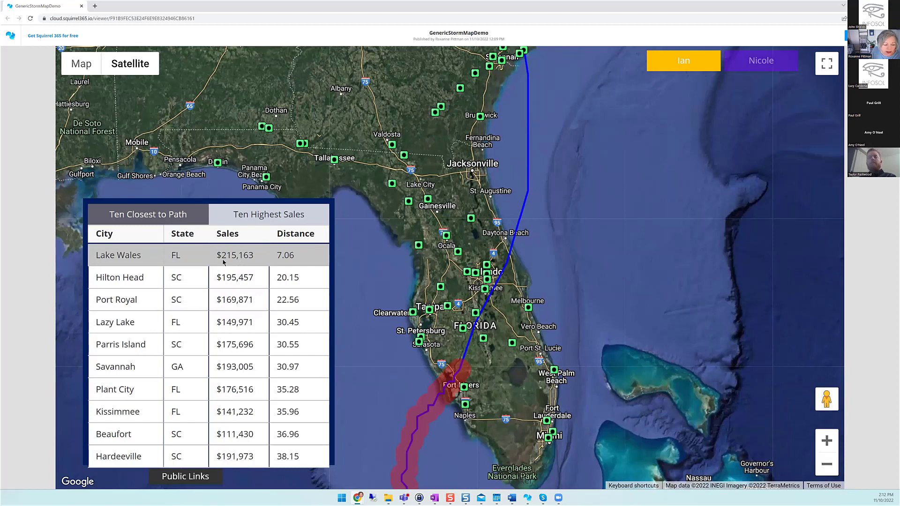
# Show the ten stores closest to Ian's path and inspect the path beside Hilton Head Island on the map
pyautogui.click(141, 216)
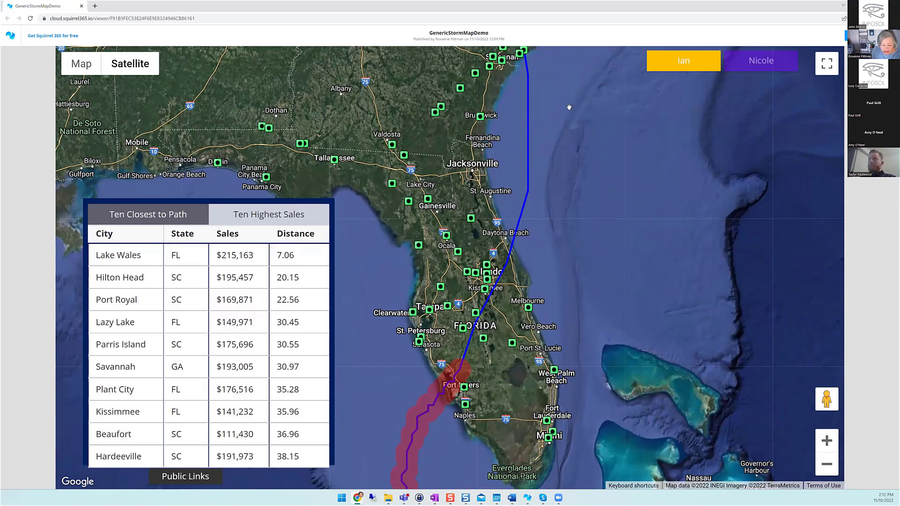
pyautogui.moveTo(557, 148); pyautogui.dragTo(548, 195)
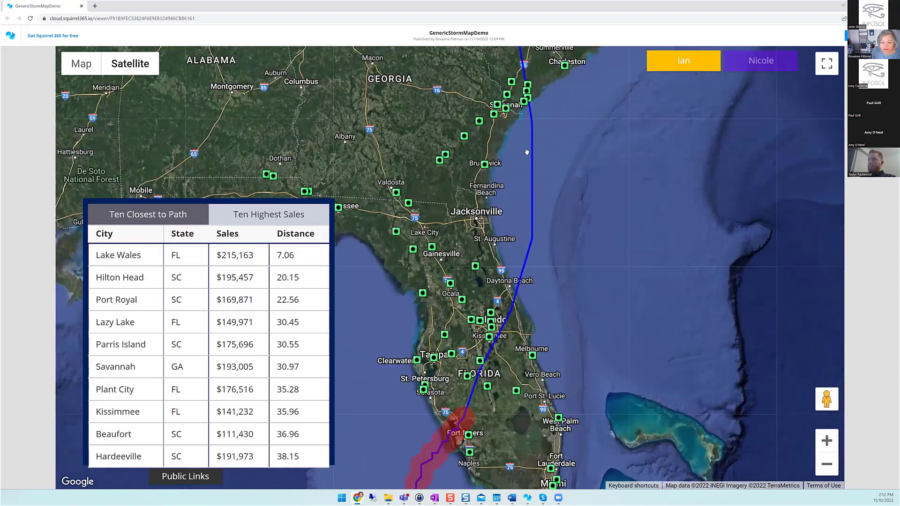
pyautogui.moveTo(498, 151); pyautogui.dragTo(468, 220)
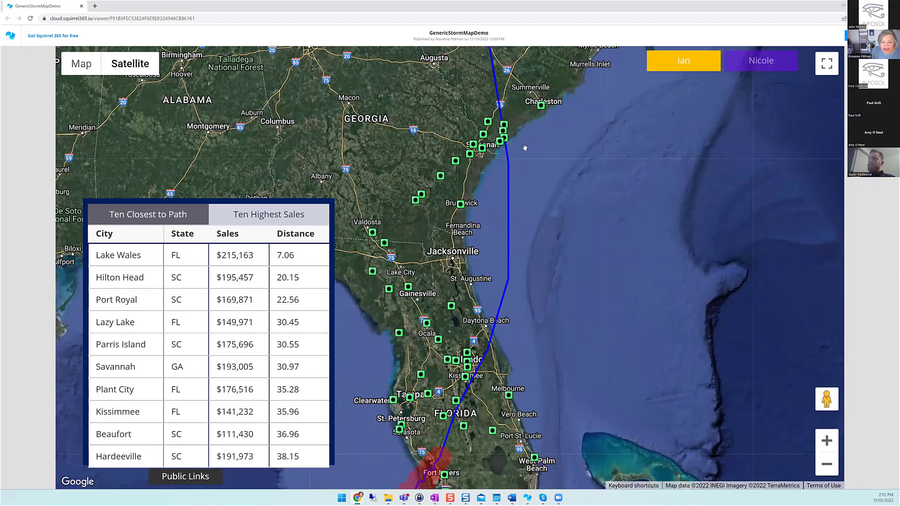
pyautogui.scroll(2, 532, 145)
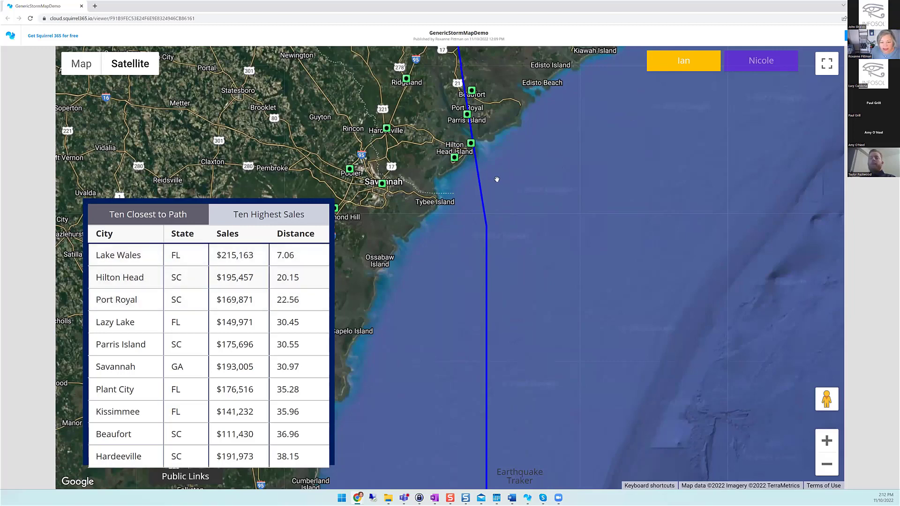
pyautogui.scroll(2, 499, 145)
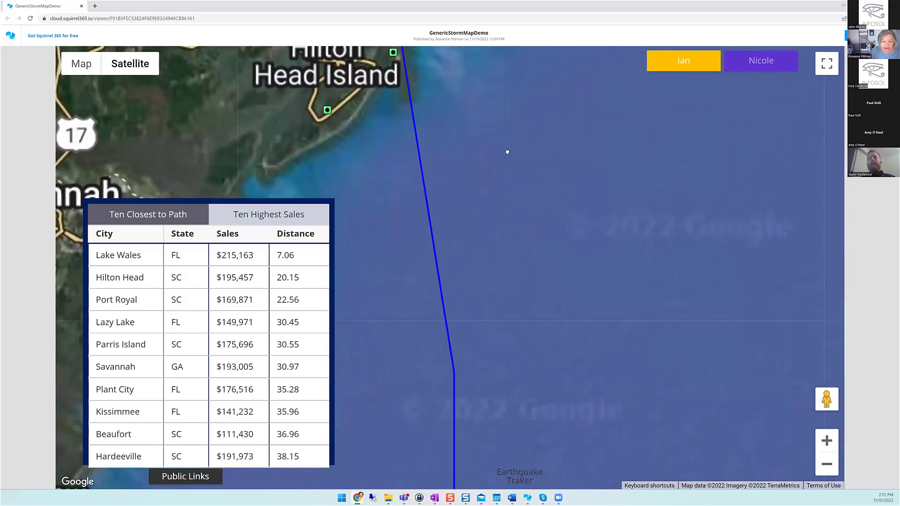
pyautogui.scroll(3, 538, 225)
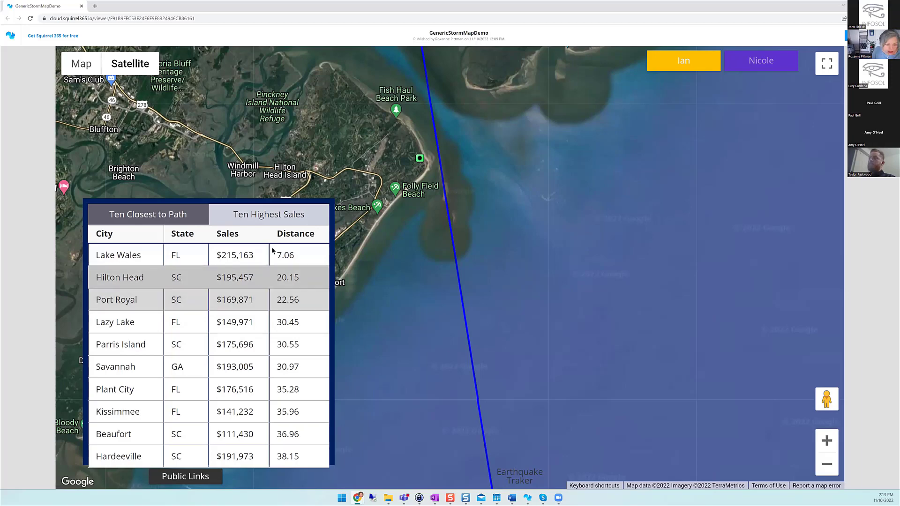
# View the ten highest sales, return to the ten stores closest to the path, and close the Hilton Head store details
pyautogui.click(271, 216)
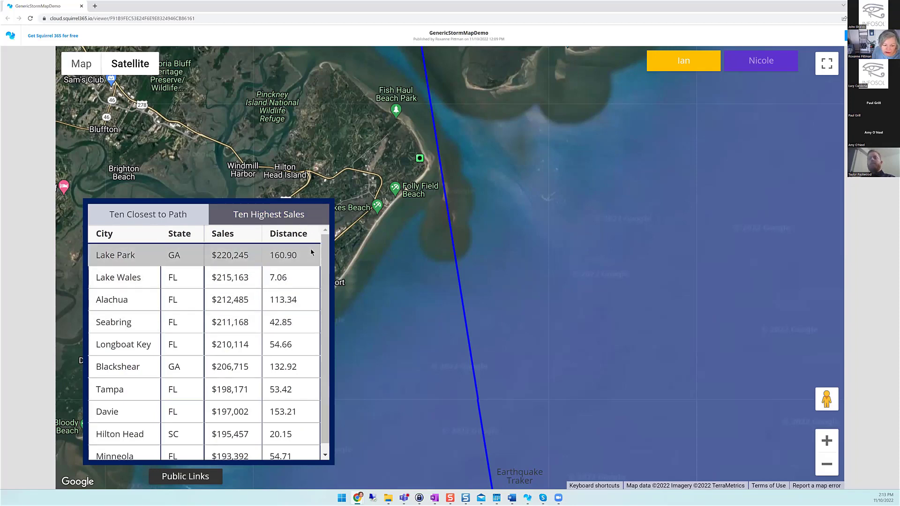
pyautogui.click(147, 214)
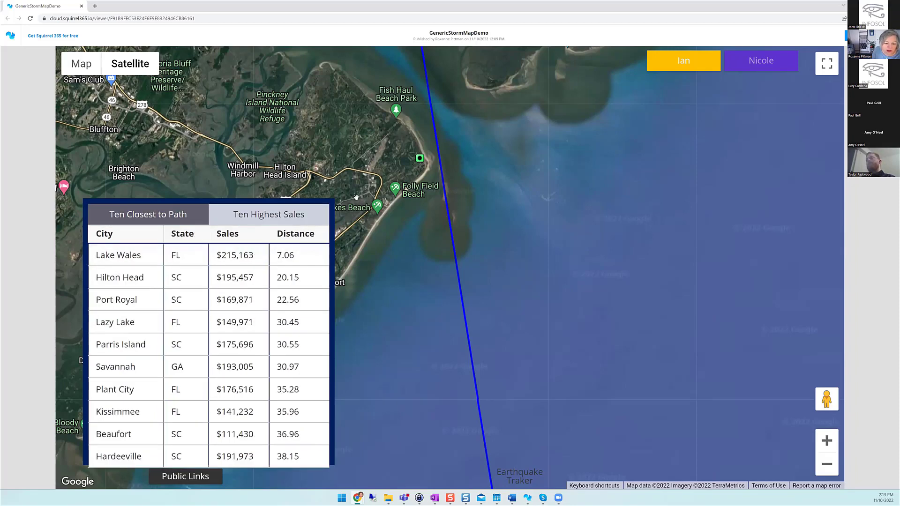
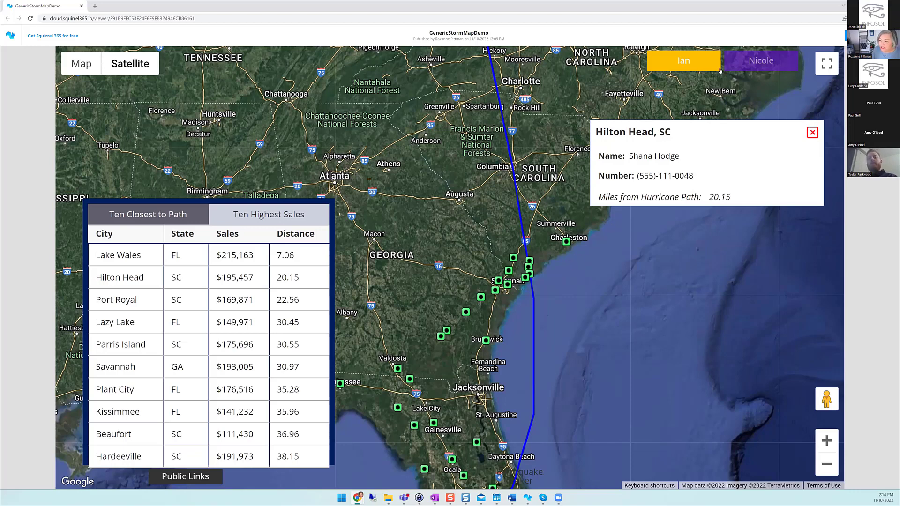
pyautogui.click(811, 133)
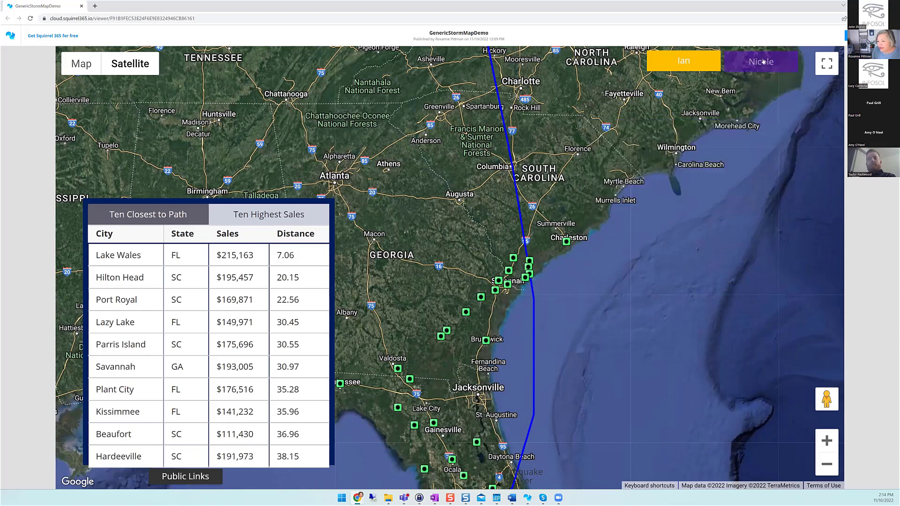
# Display Nicole's path and examine its full track and the stores along it in Florida and southern Georgia
pyautogui.click(760, 61)
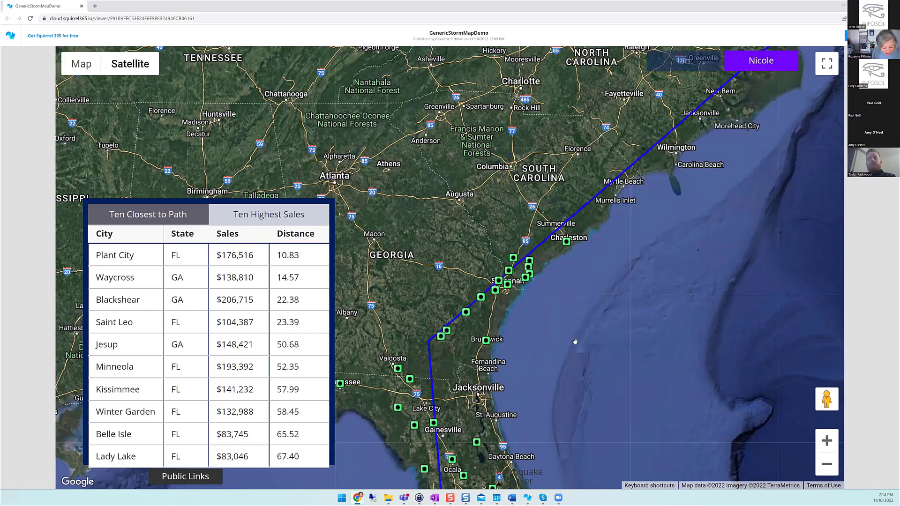
pyautogui.scroll(-2, 575, 342)
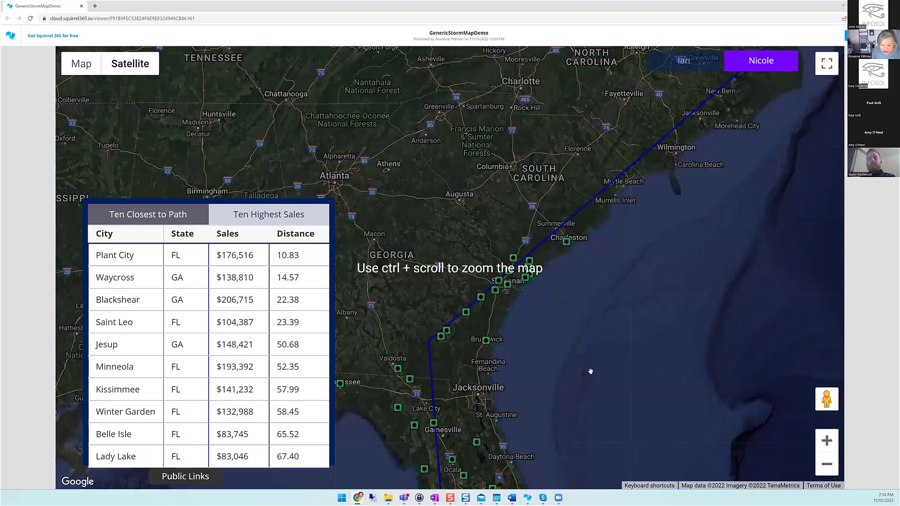
pyautogui.scroll(2, 590, 369)
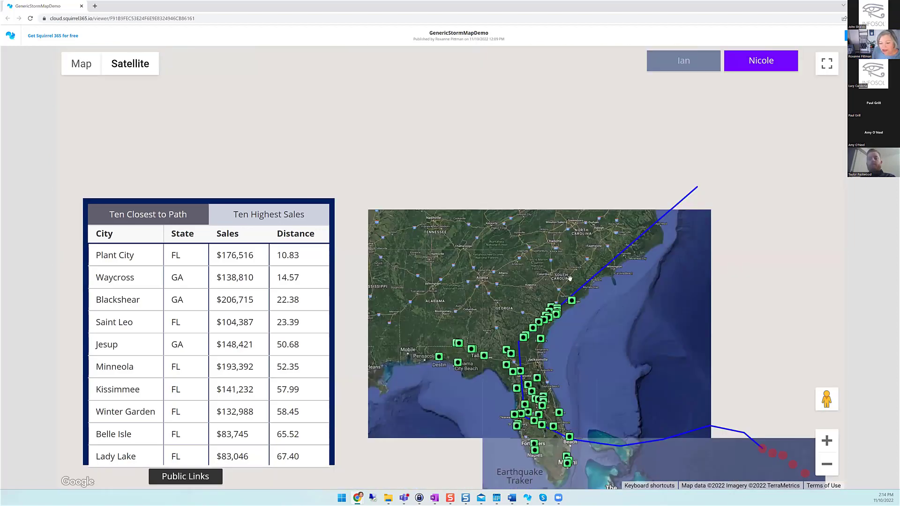
pyautogui.scroll(1, 567, 281)
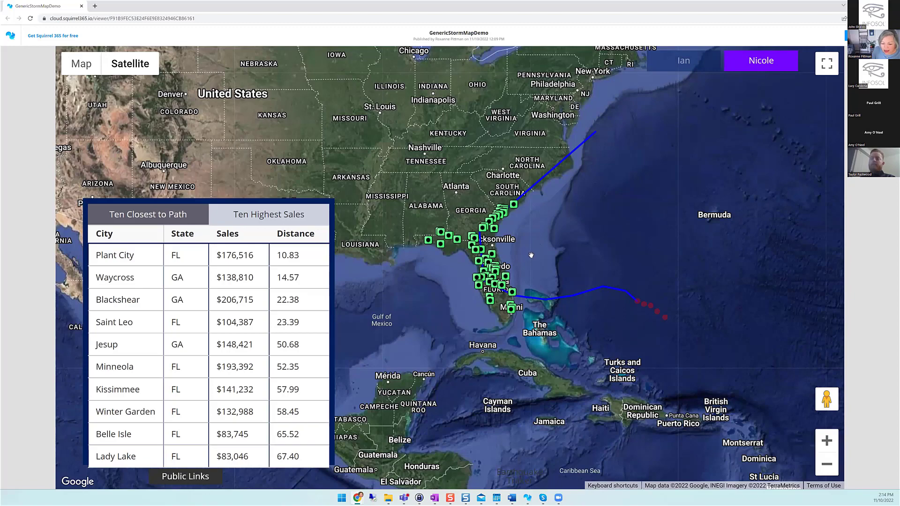
pyautogui.scroll(1, 529, 254)
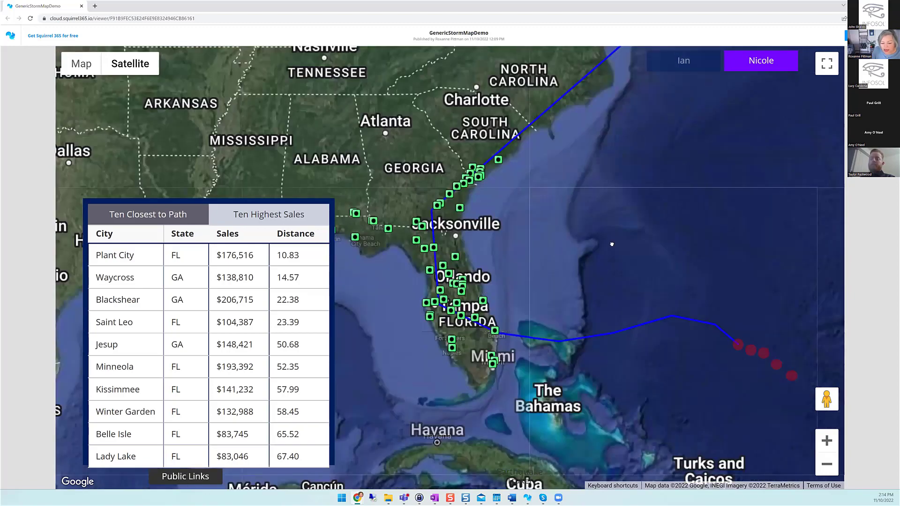
pyautogui.scroll(1, 448, 225)
pyautogui.moveTo(438, 172); pyautogui.dragTo(455, 145)
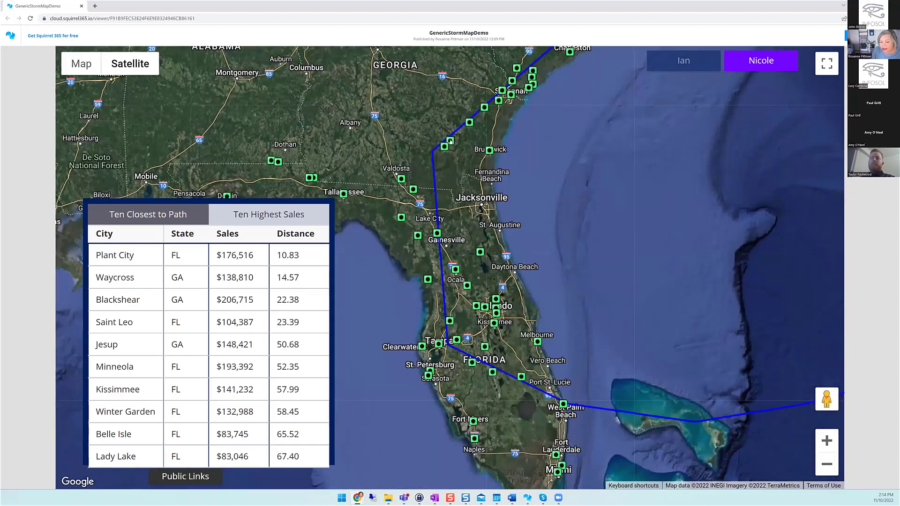
# View the contact details of the Blackshear, GA store on the map and close them
pyautogui.click(450, 140)
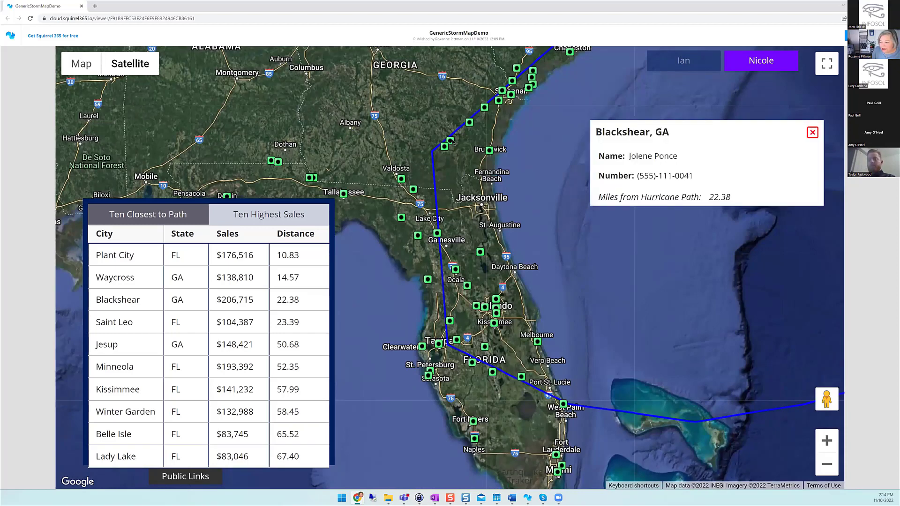
pyautogui.click(809, 134)
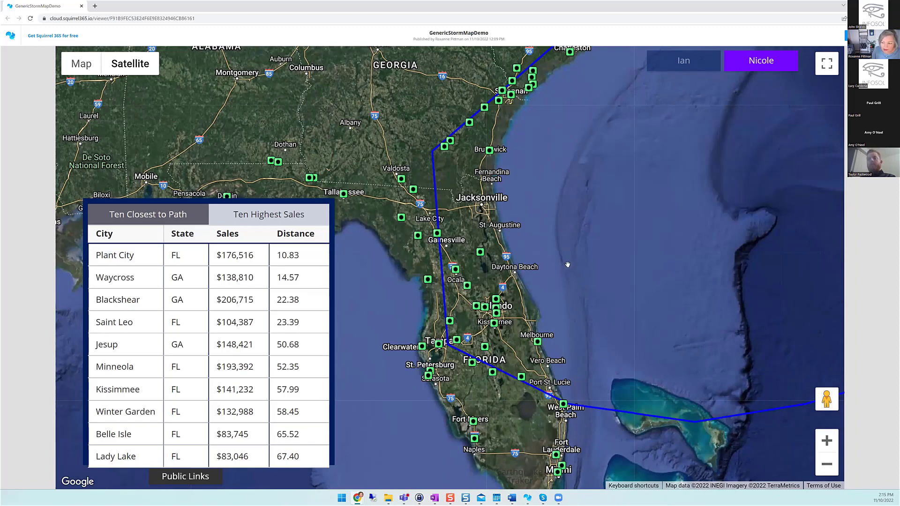
pyautogui.scroll(-1, 567, 265)
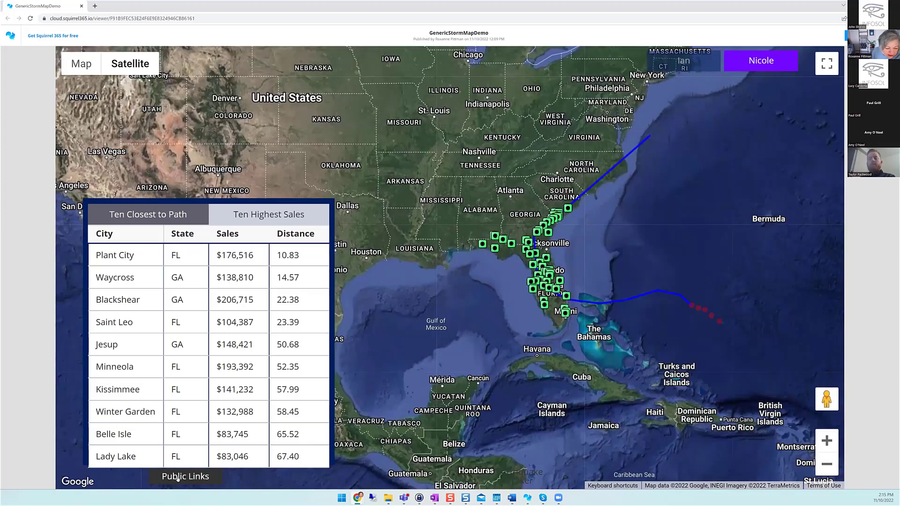
# Open the Nicole storm page from the dashboard's public links and examine its Storm Track Statistics table
pyautogui.click(178, 477)
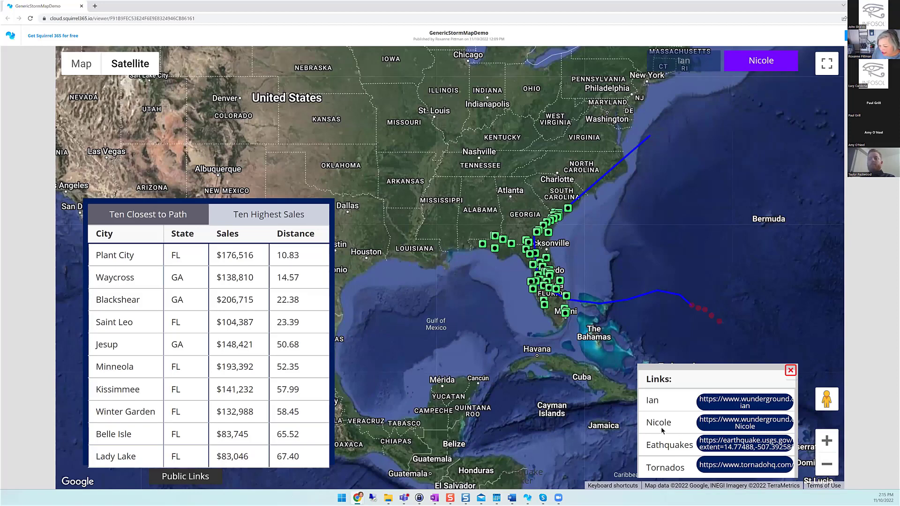
pyautogui.click(743, 426)
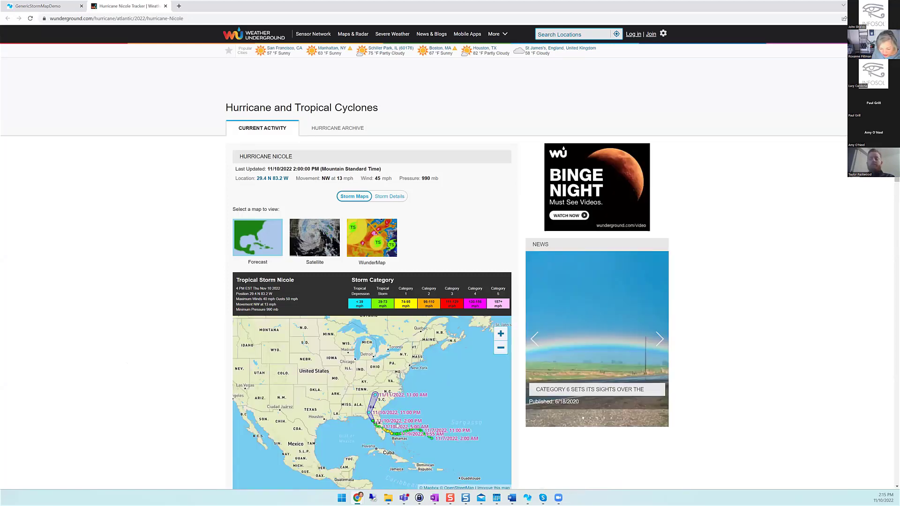
pyautogui.scroll(-1, 471, 403)
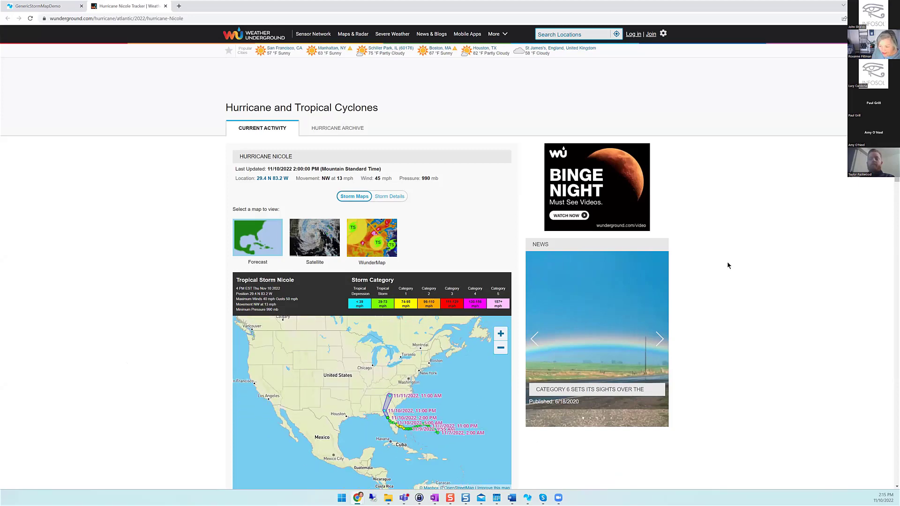
pyautogui.scroll(-3, 732, 270)
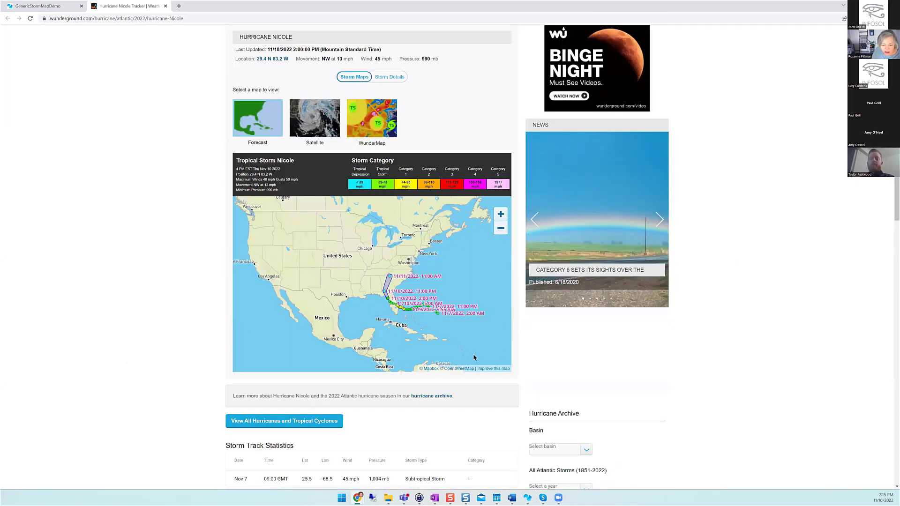
pyautogui.scroll(-3, 296, 352)
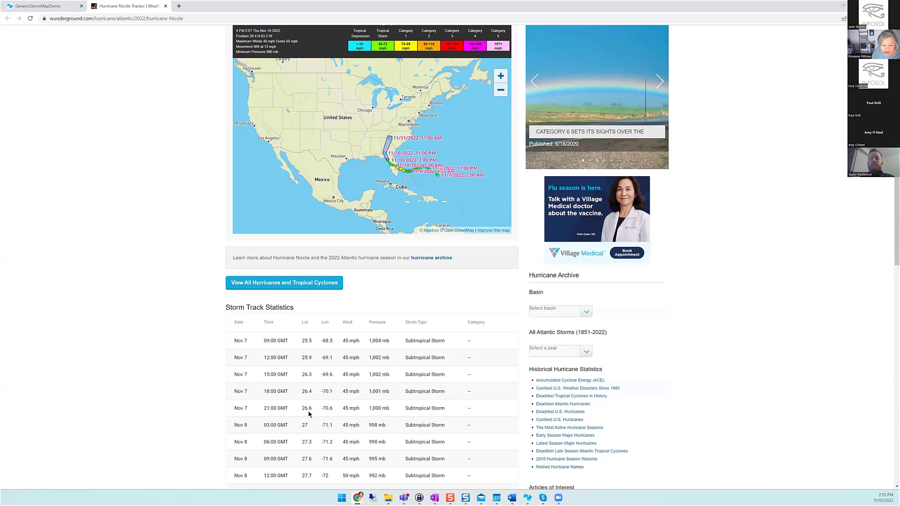
pyautogui.scroll(-1, 675, 386)
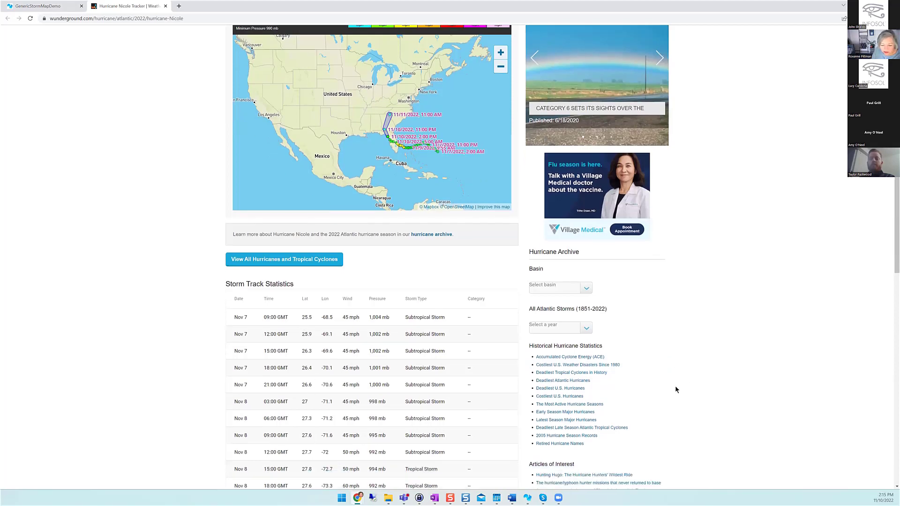
pyautogui.scroll(-1, 675, 388)
pyautogui.scroll(-4, 676, 388)
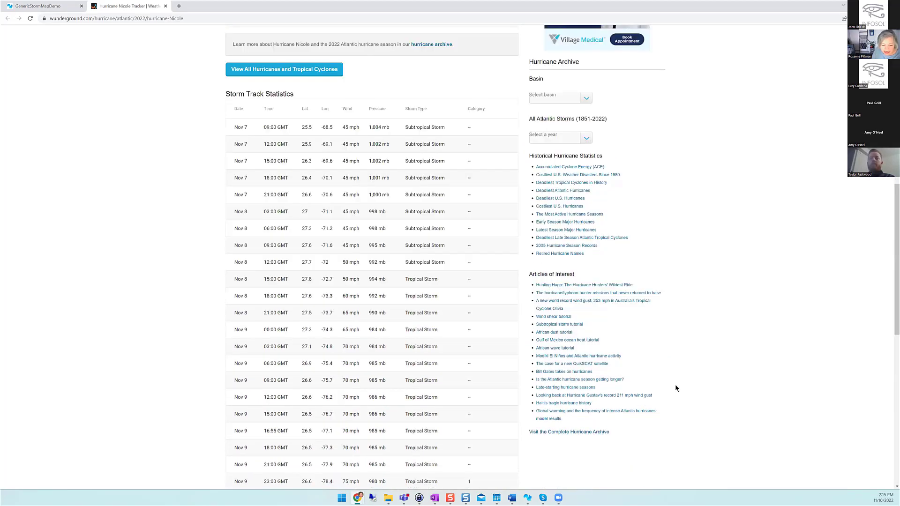
# Review the rest of Nicole's track statistics, close that page, and view the USGS earthquake map from the dashboard's public links
pyautogui.scroll(-7, 675, 384)
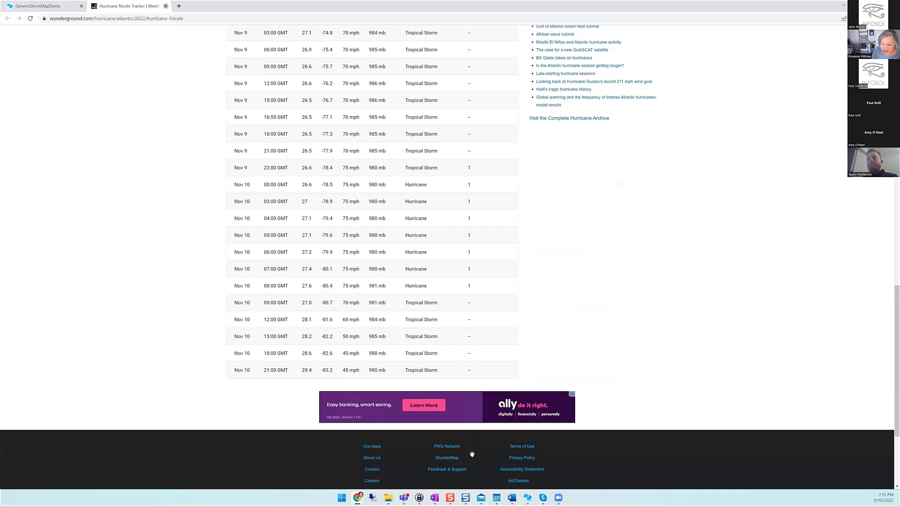
pyautogui.hotkey('ctrl', 'w')
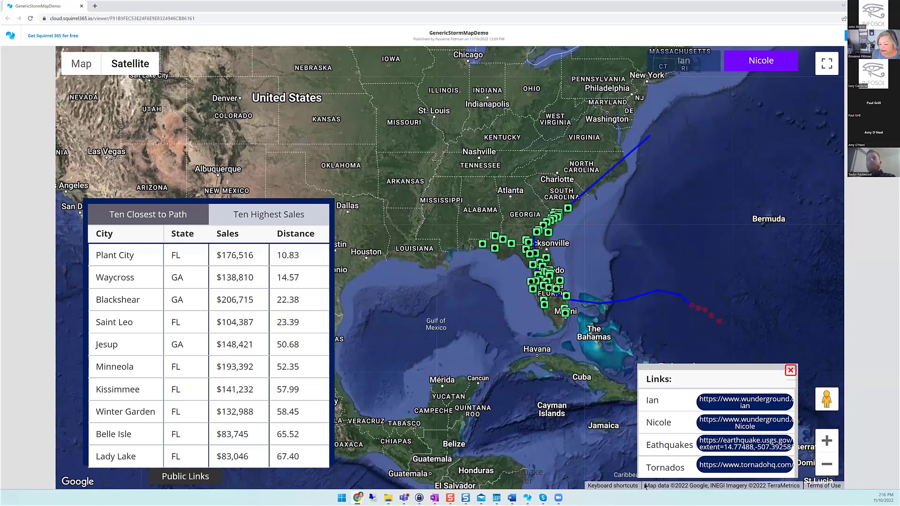
pyautogui.click(766, 445)
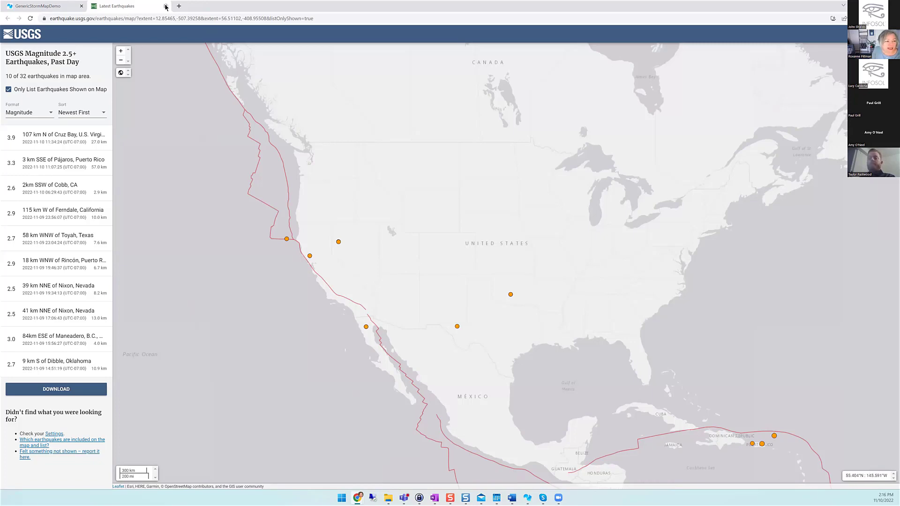
pyautogui.hotkey('ctrl', 'w')
# Open the tornado page from the public links, examine its tracker map and today's warnings, and return to the dashboard
pyautogui.click(740, 465)
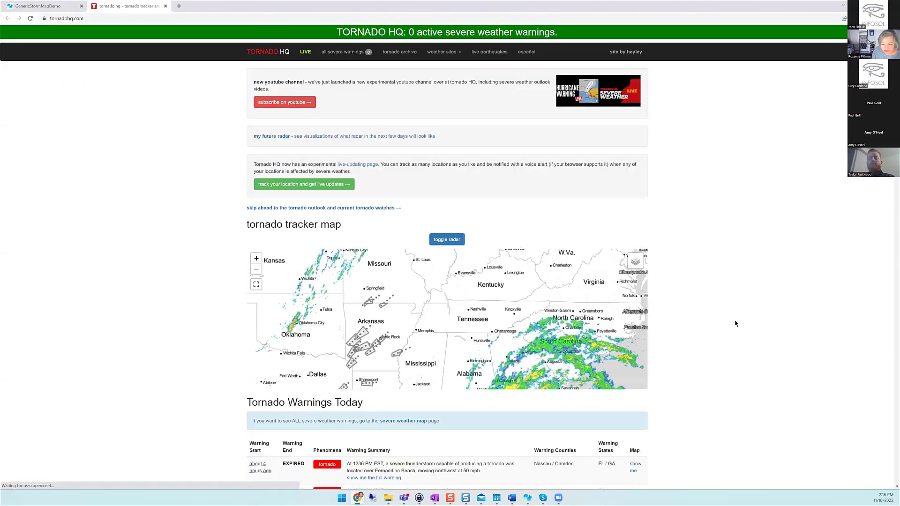
pyautogui.scroll(-1, 735, 323)
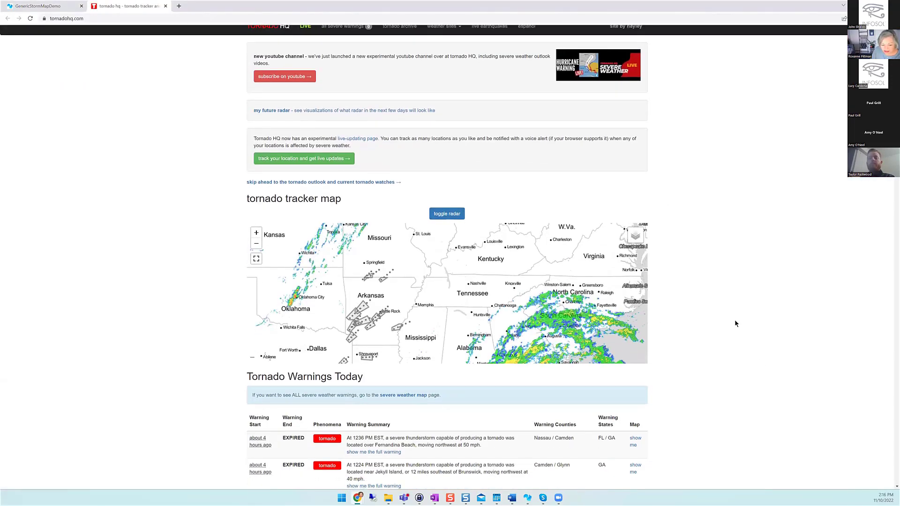
pyautogui.scroll(-1, 734, 324)
pyautogui.scroll(-2, 236, 322)
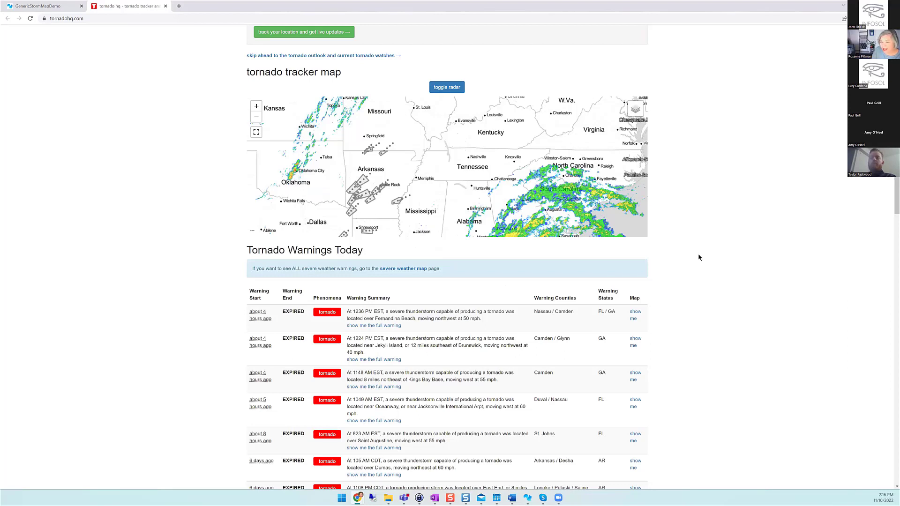
pyautogui.scroll(1, 698, 257)
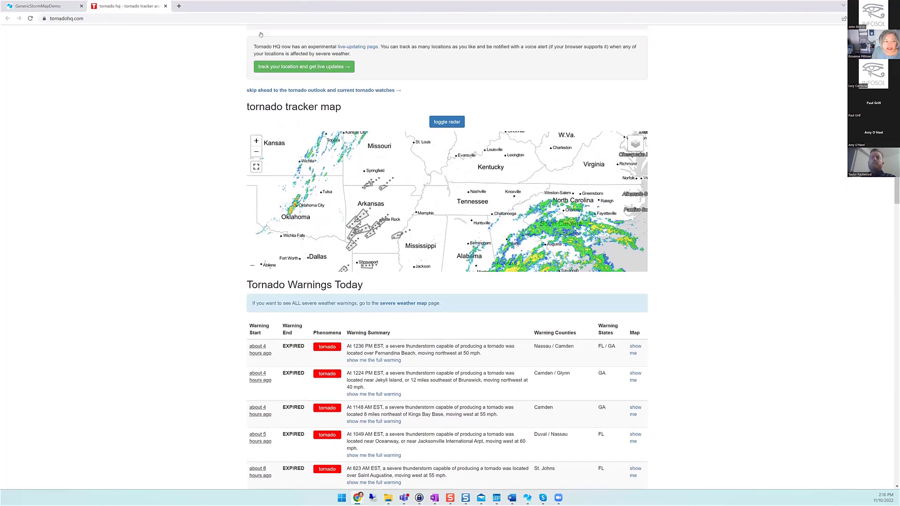
pyautogui.scroll(1, 84, 80)
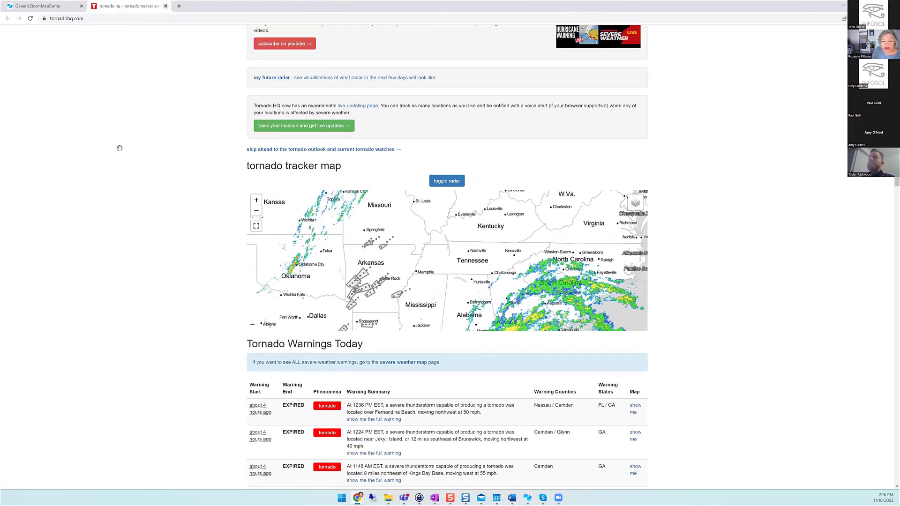
pyautogui.hotkey('ctrl', 'pageup')
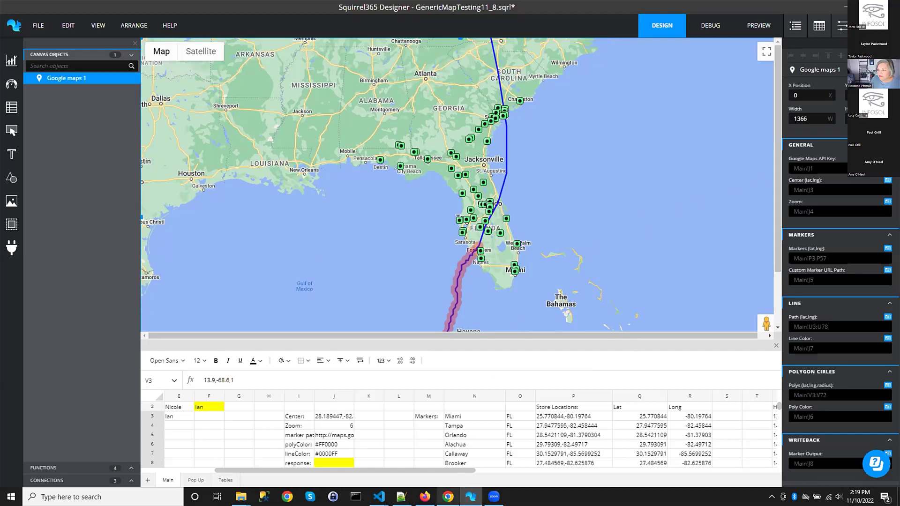
# Switch to Chrome and compare the published storm path maps for Elsa, Ian and Sally
pyautogui.click(446, 496)
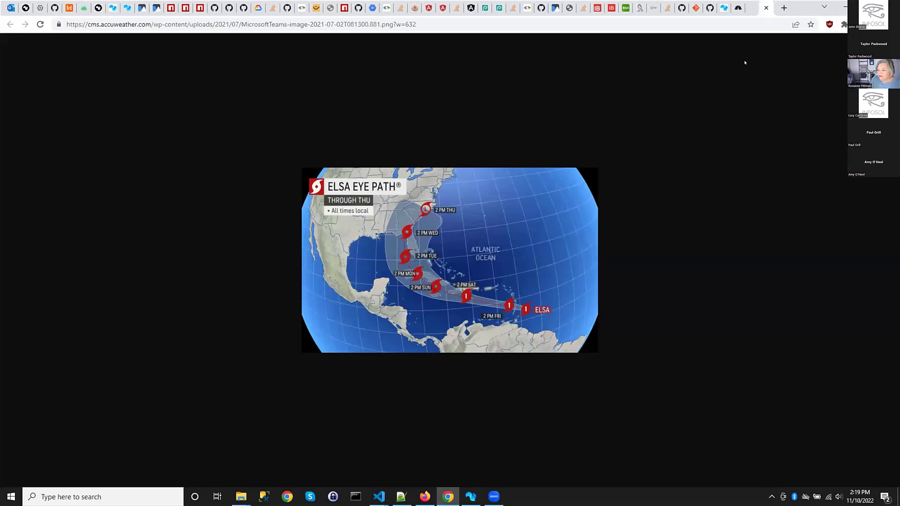
pyautogui.click(751, 8)
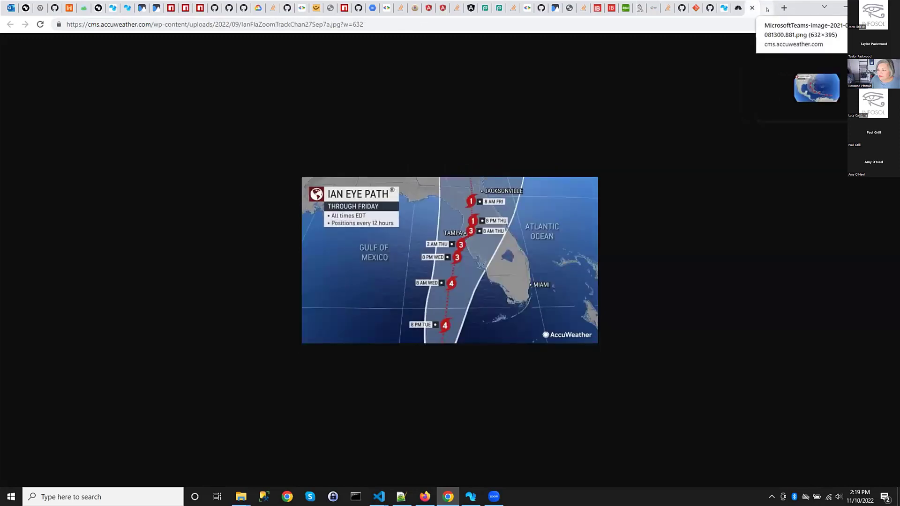
pyautogui.click(767, 9)
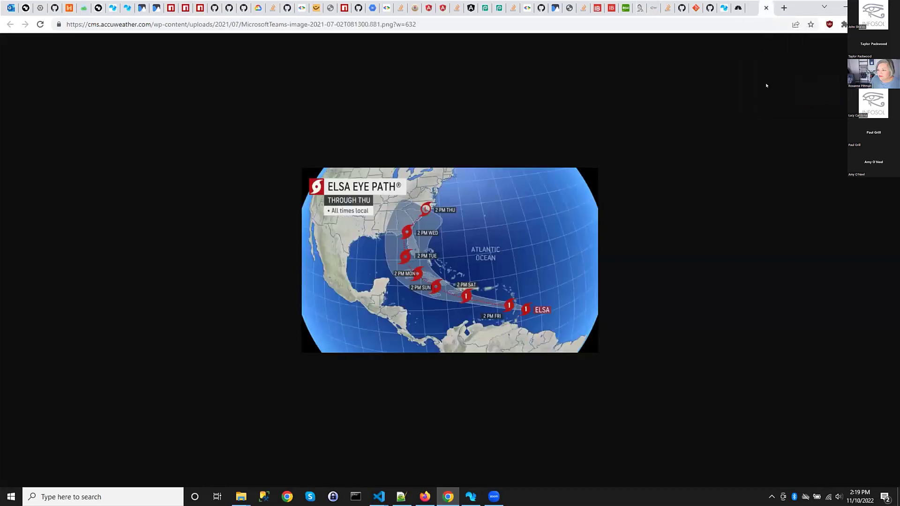
pyautogui.click(751, 7)
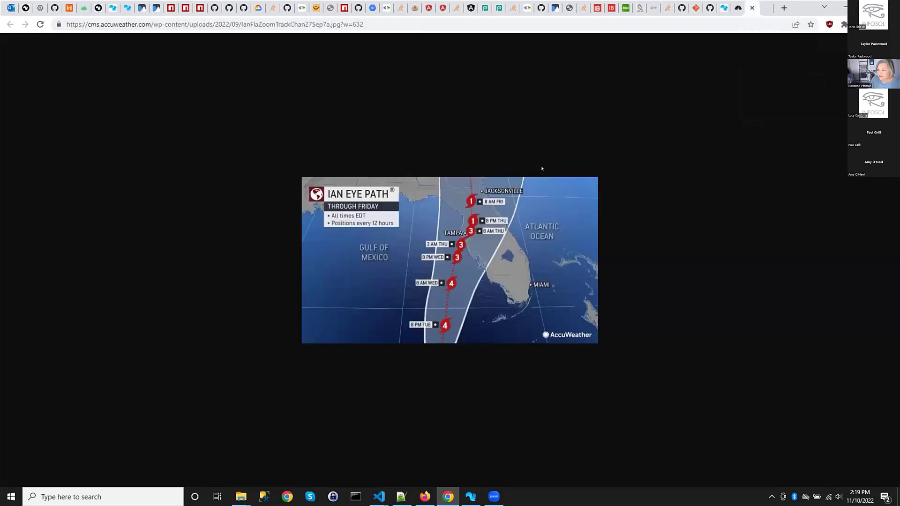
pyautogui.click(738, 8)
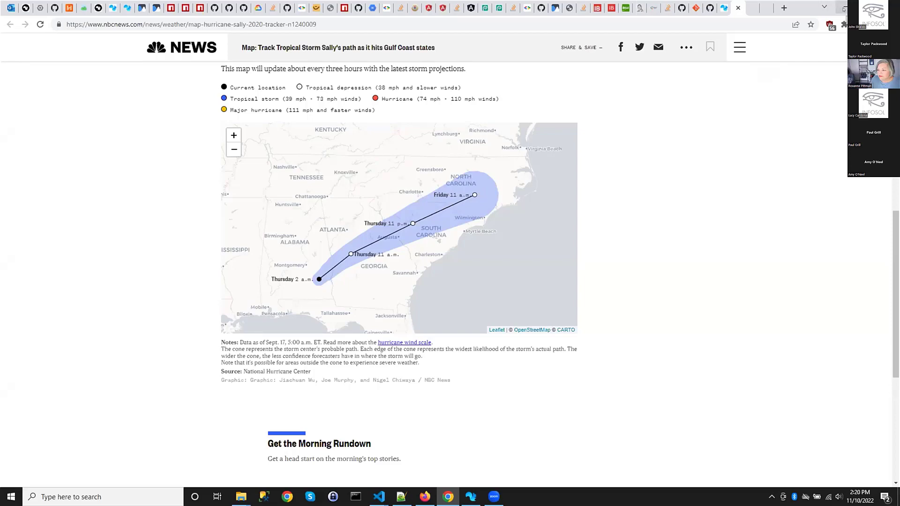
# Switch back to Squirrel365 Designer, examine Ian's path down to Cuba on the map, and slightly enlarge the canvas area
pyautogui.click(471, 496)
pyautogui.scroll(-3, 767, 236)
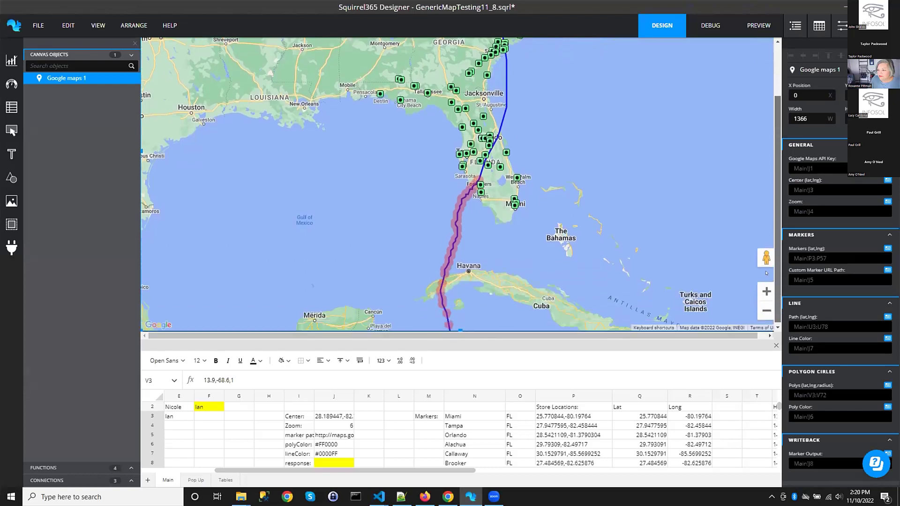
pyautogui.scroll(2, 767, 236)
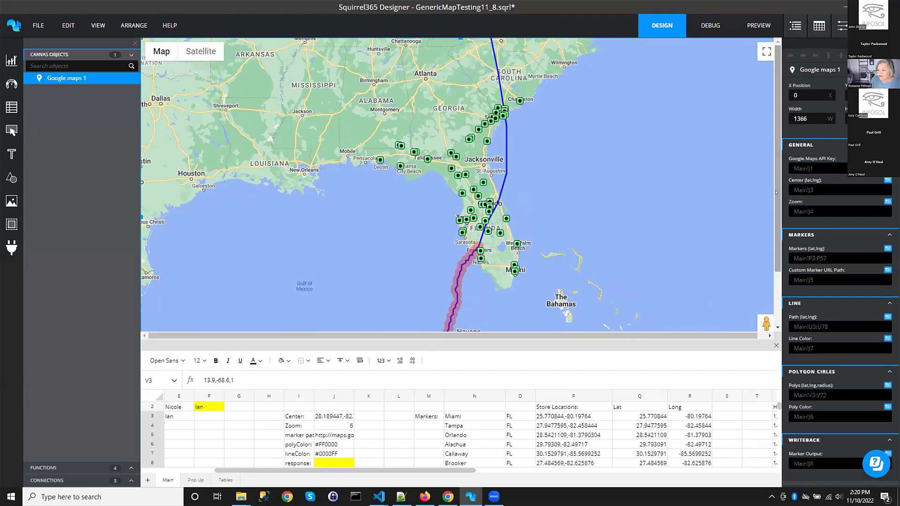
pyautogui.moveTo(775, 177); pyautogui.dragTo(781, 242)
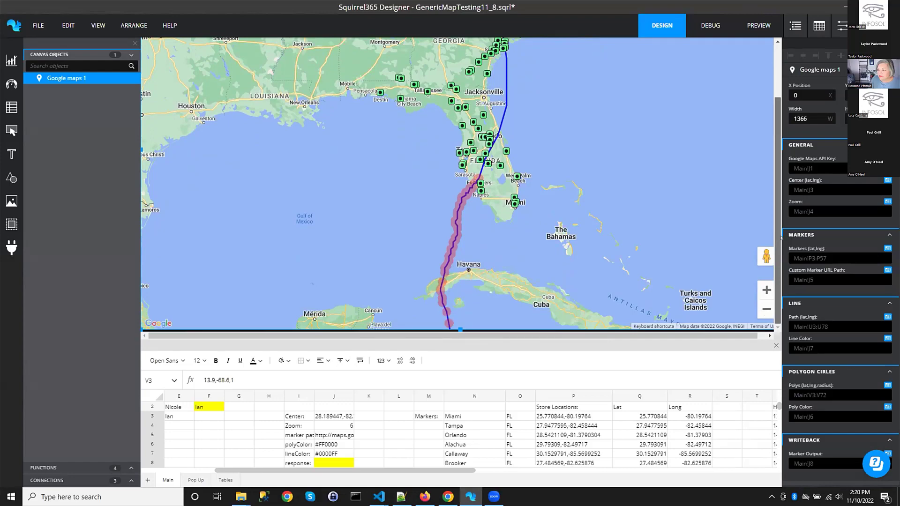
pyautogui.scroll(3, 780, 238)
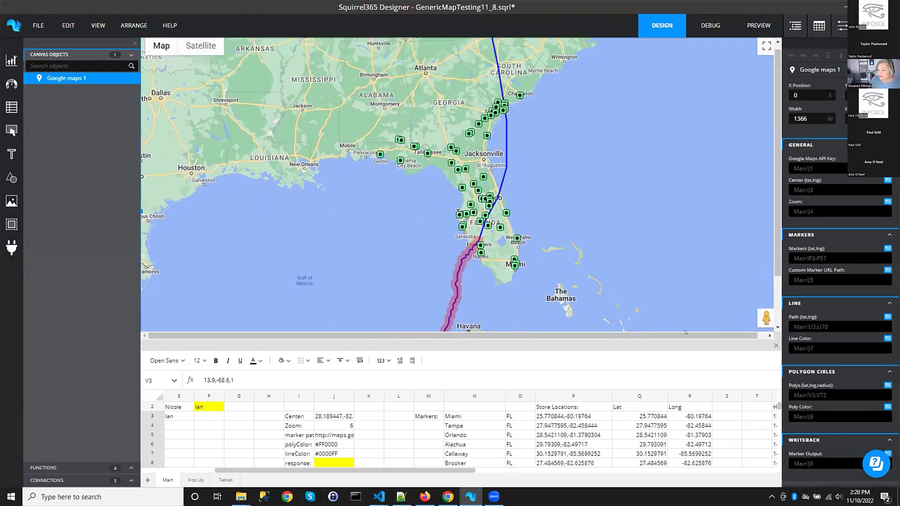
pyautogui.moveTo(699, 318); pyautogui.dragTo(706, 339)
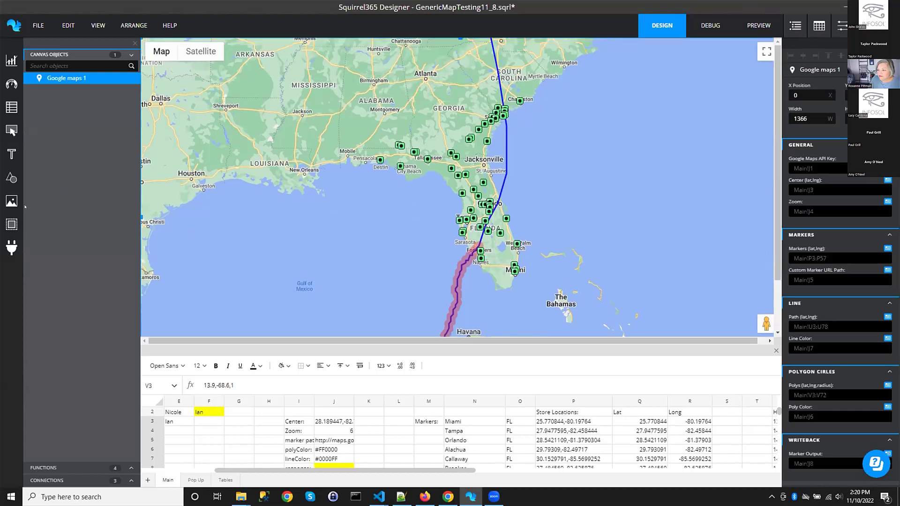
# View the list of installed add-ons that includes Google maps and close it without adding one
pyautogui.click(10, 248)
pyautogui.click(11, 246)
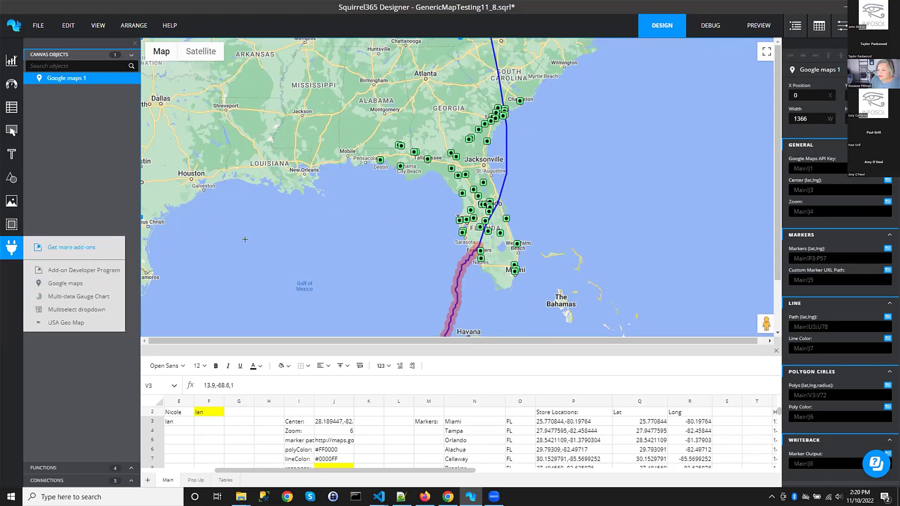
pyautogui.click(775, 162)
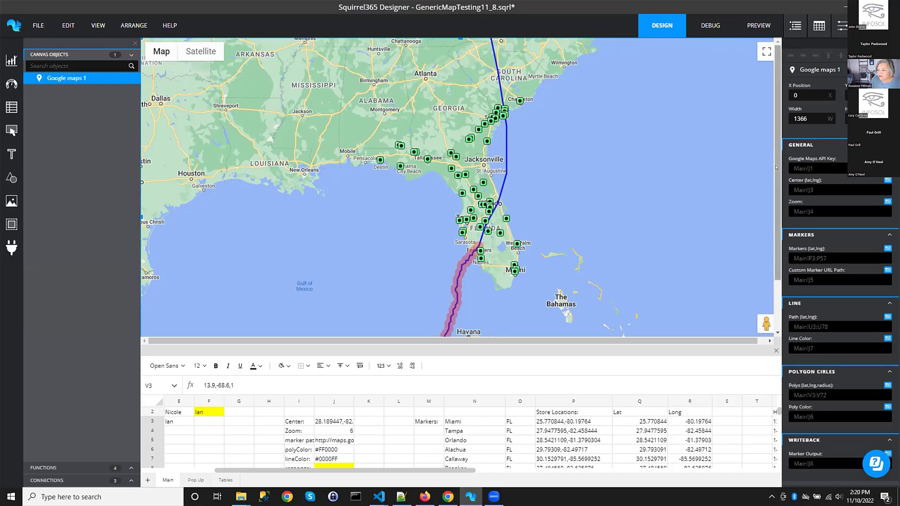
pyautogui.scroll(-1, 778, 162)
pyautogui.scroll(1, 782, 160)
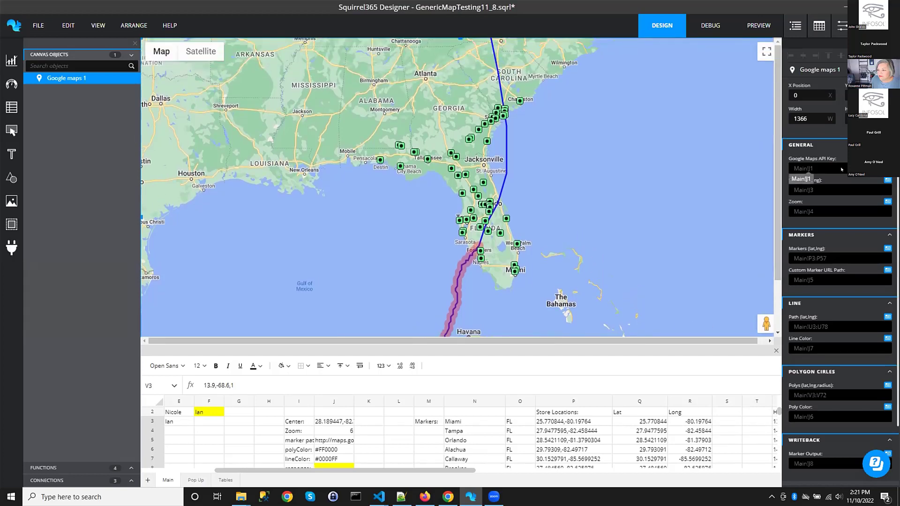
# Collapse the Markers, Line and Polygon Cirles property groups of the Google map and examine its General settings
pyautogui.click(841, 235)
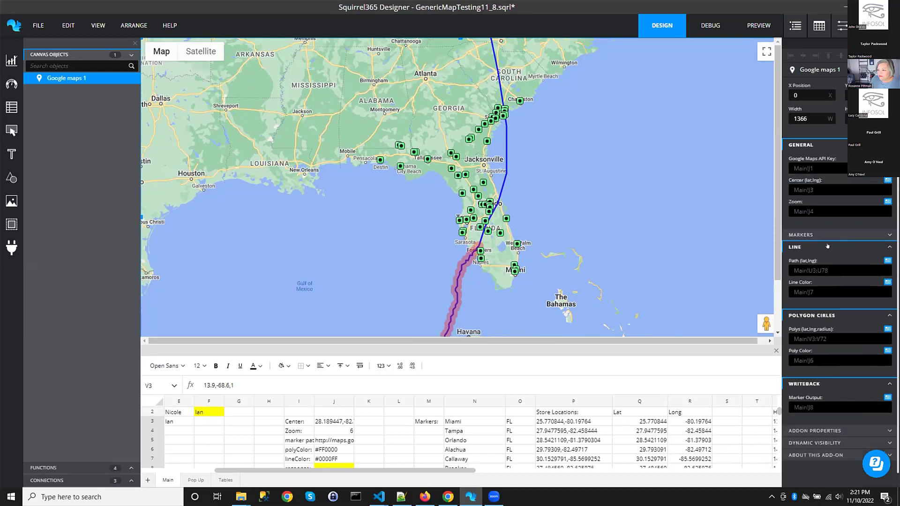
pyautogui.click(827, 246)
pyautogui.click(821, 258)
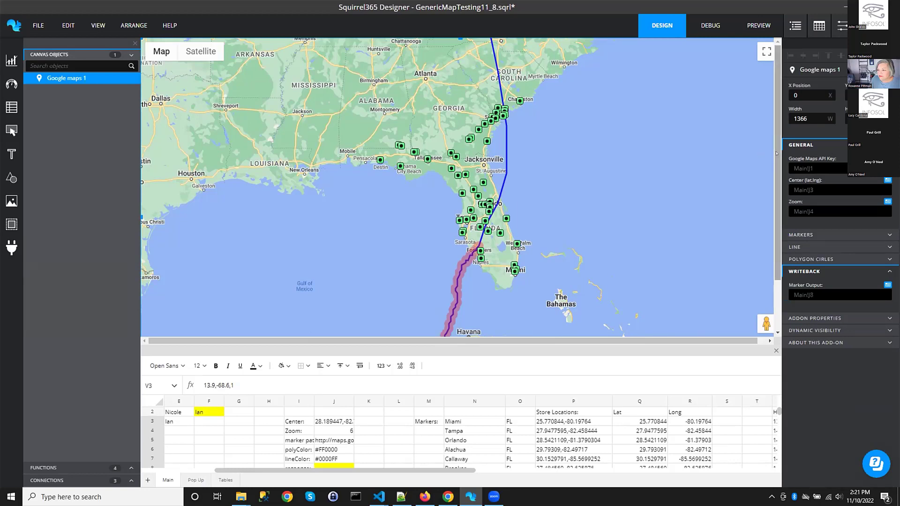
pyautogui.moveTo(776, 153); pyautogui.dragTo(780, 116)
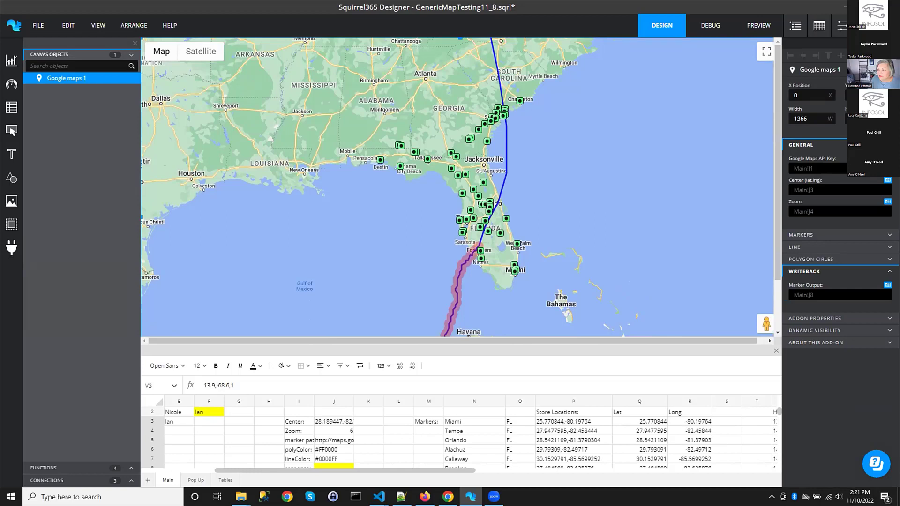
pyautogui.moveTo(870, 185); pyautogui.dragTo(835, 215)
# Expand the map's Markers properties, view the spreadsheet range bound to the marker locations, and leave the binding as is
pyautogui.click(849, 235)
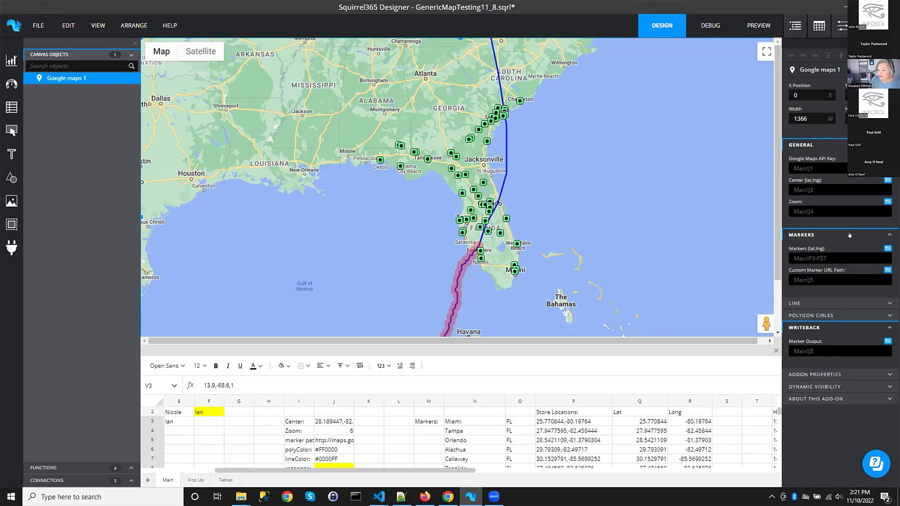
pyautogui.click(887, 249)
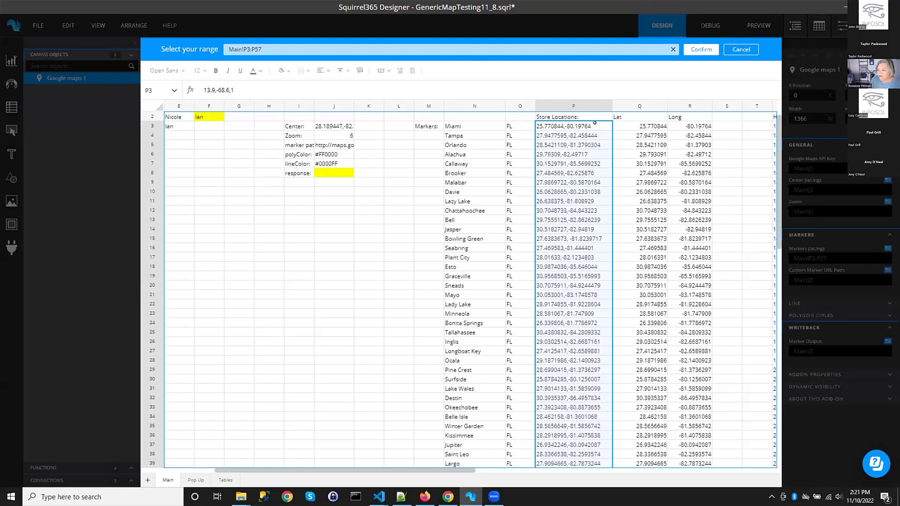
pyautogui.click(739, 49)
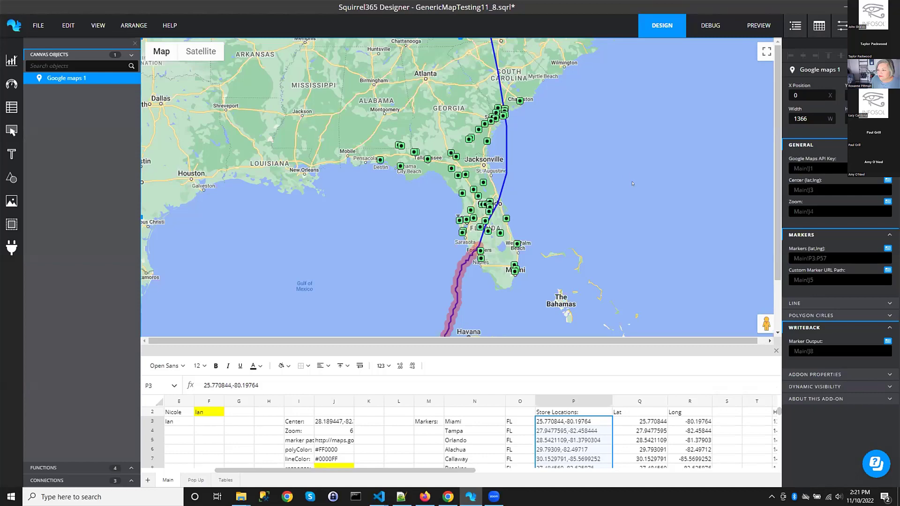
# View the spreadsheet cell bound to the Custom Marker URL Path and cancel out of the range selection
pyautogui.scroll(-1, 754, 205)
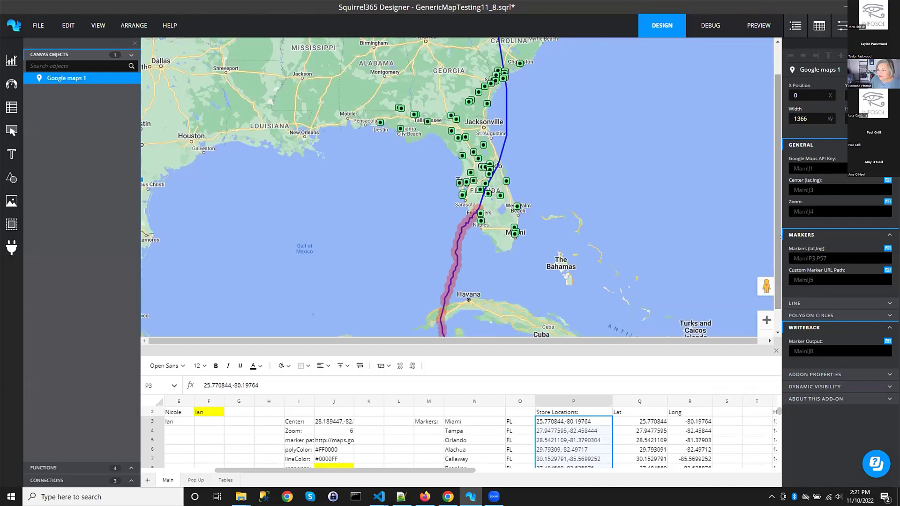
pyautogui.click(887, 270)
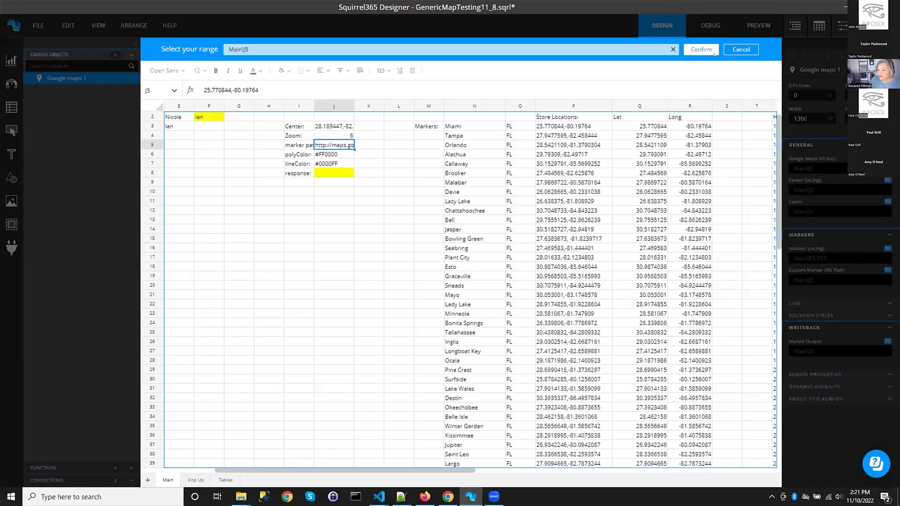
pyautogui.click(740, 50)
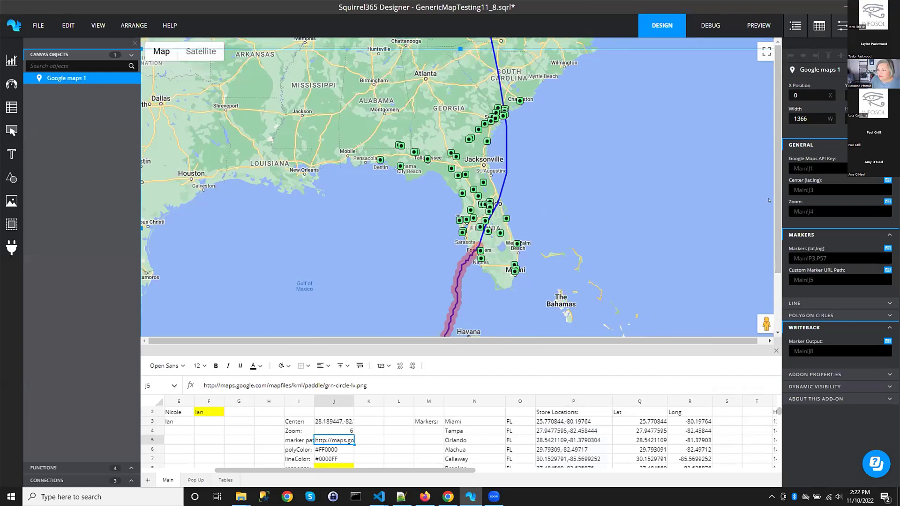
pyautogui.moveTo(769, 200); pyautogui.dragTo(768, 189)
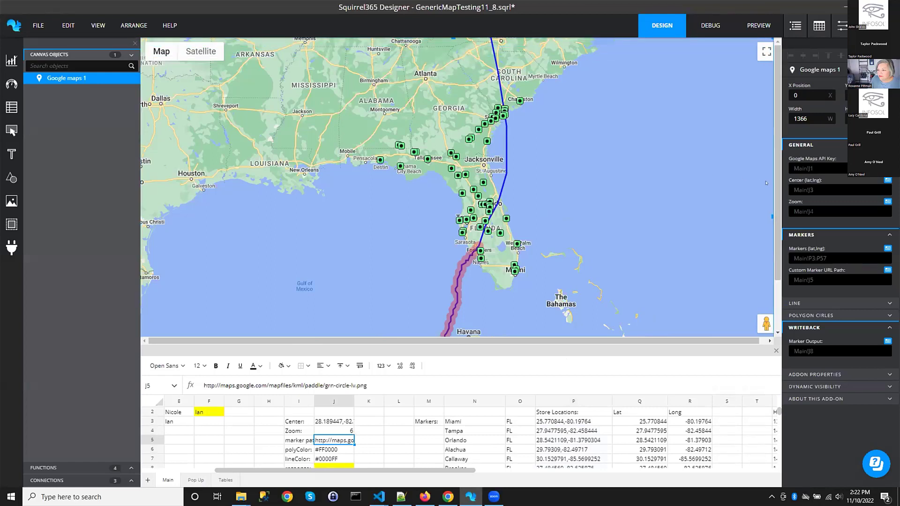
# Expand the Line and Polygon Cirles property groups and examine their bindings alongside the storm path on the map
pyautogui.click(812, 303)
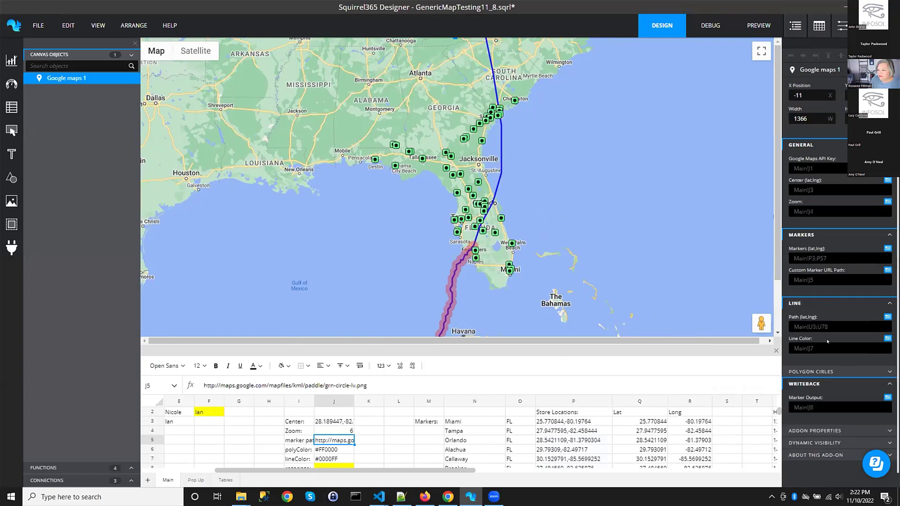
pyautogui.scroll(-3, 783, 282)
pyautogui.click(845, 370)
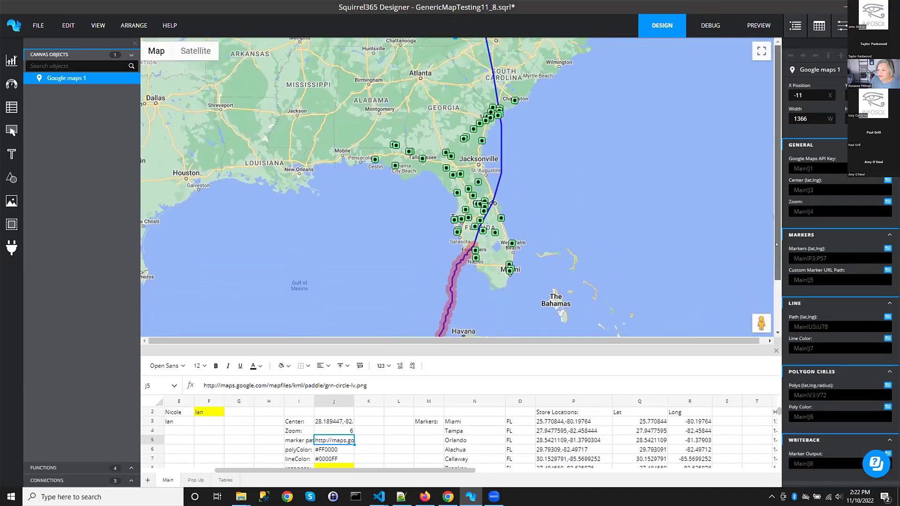
pyautogui.moveTo(778, 263); pyautogui.dragTo(784, 305)
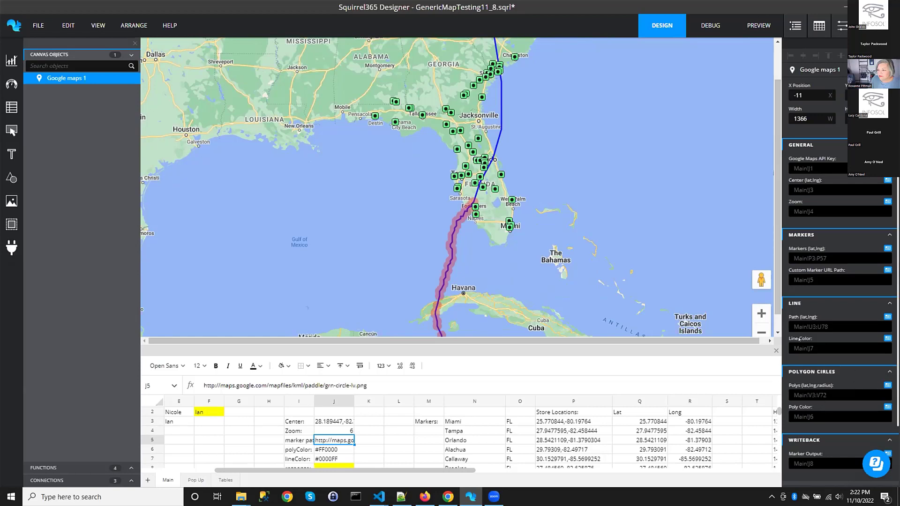
# Bind the map's Line Path to the Hurricane Path history range Main!V3:V72
pyautogui.scroll(1, 601, 205)
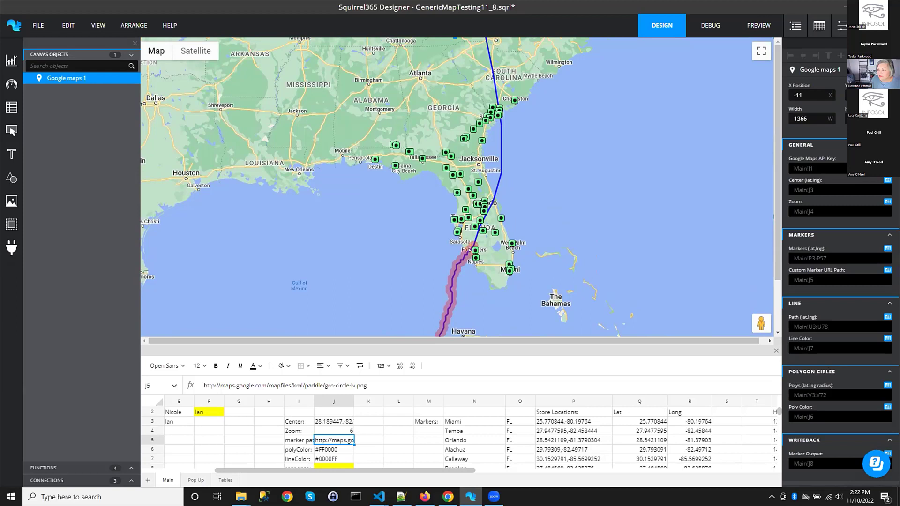
pyautogui.scroll(-1, 564, 244)
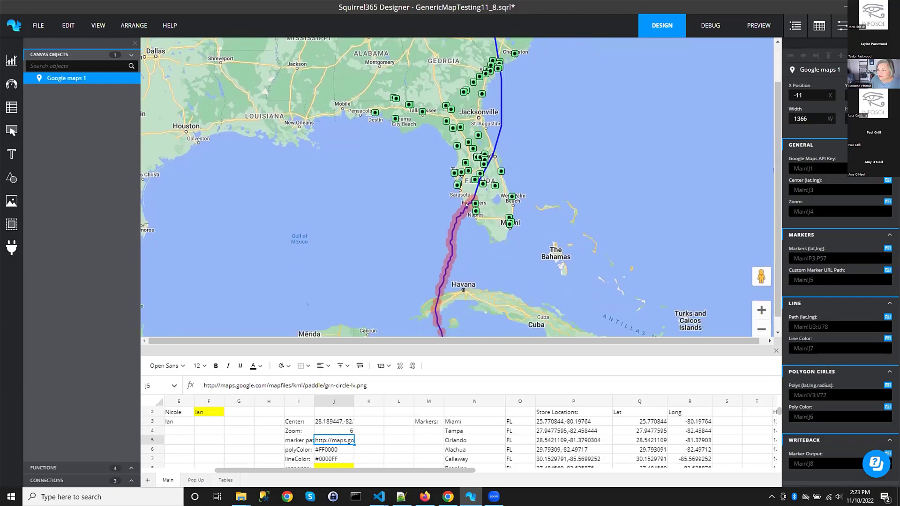
pyautogui.click(887, 317)
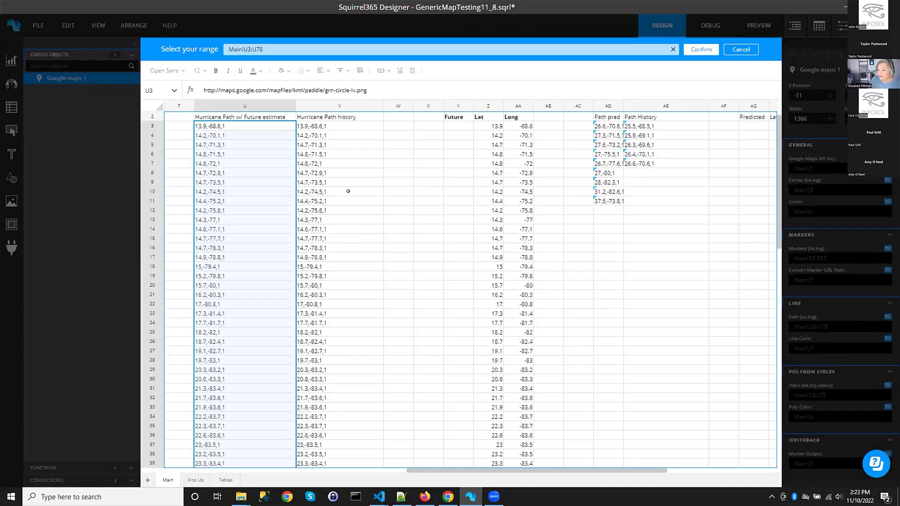
pyautogui.click(334, 123)
pyautogui.scroll(-3, 354, 248)
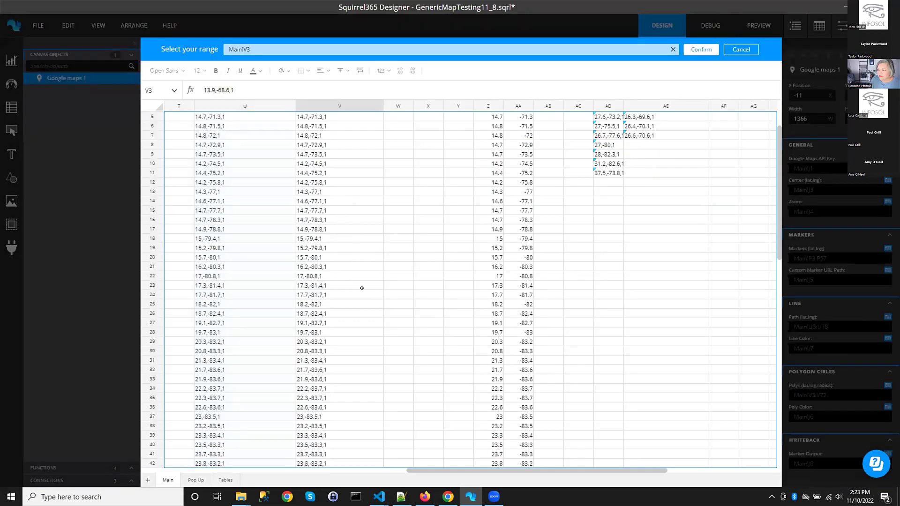
pyautogui.scroll(-2, 364, 318)
pyautogui.scroll(-10, 780, 257)
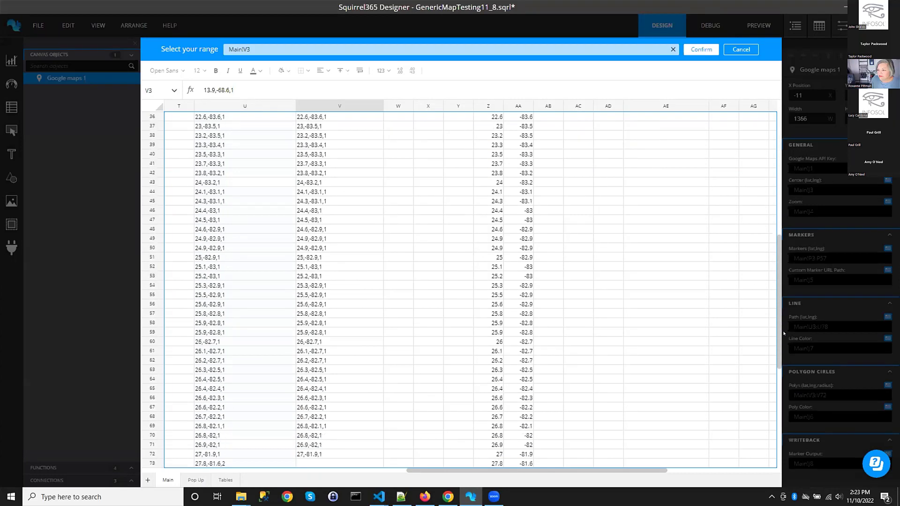
pyautogui.keyDown('shift'); pyautogui.click(309, 341); pyautogui.keyUp('shift')
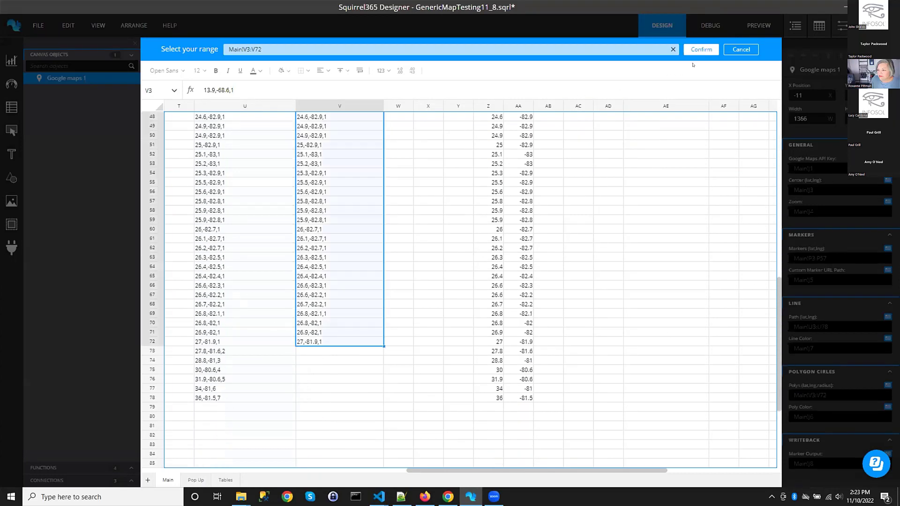
pyautogui.click(701, 50)
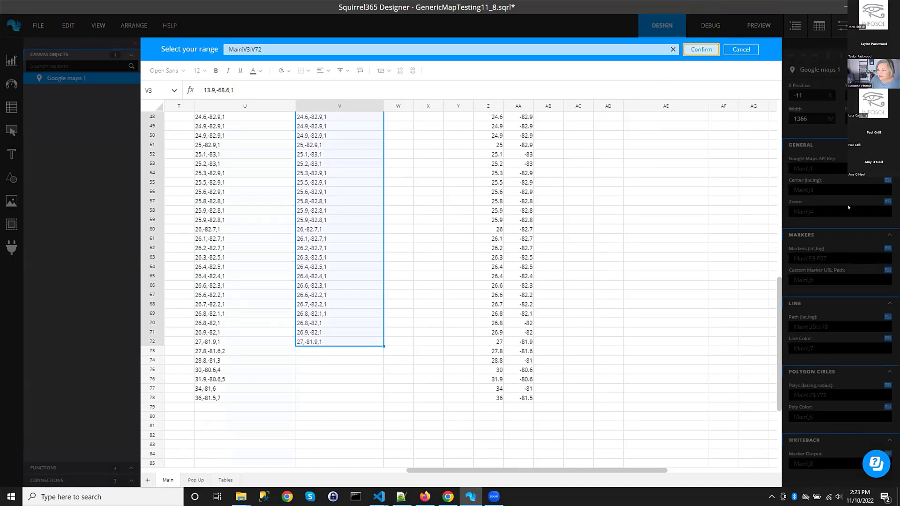
# Bind the map's Polygon Cirles Polys property to the Hurricane Path w/ Future estimate range Main!U3:U78
pyautogui.click(886, 384)
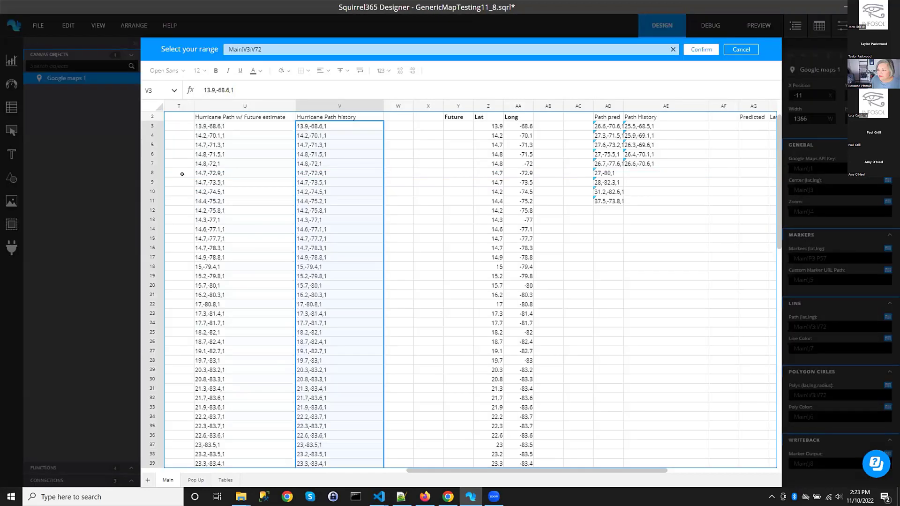
pyautogui.click(228, 125)
pyautogui.scroll(-15, 468, 282)
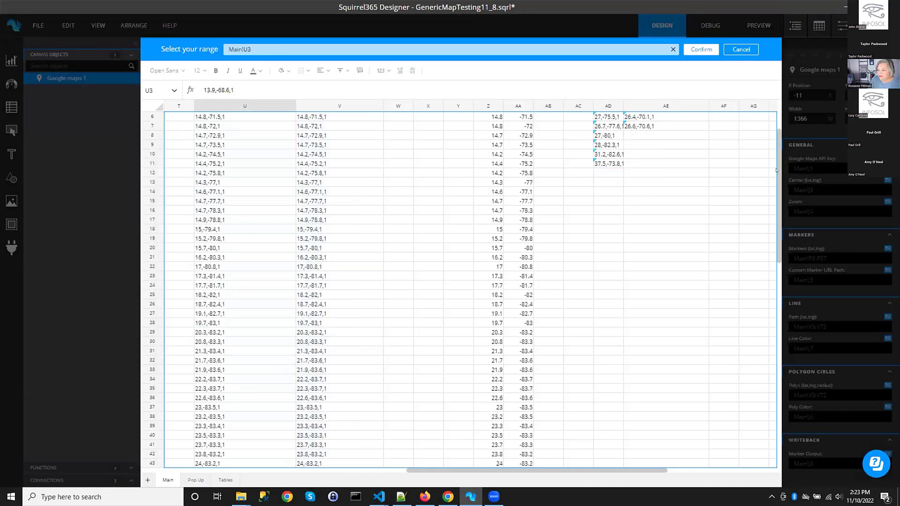
pyautogui.keyDown('shift'); pyautogui.click(223, 406); pyautogui.keyUp('shift')
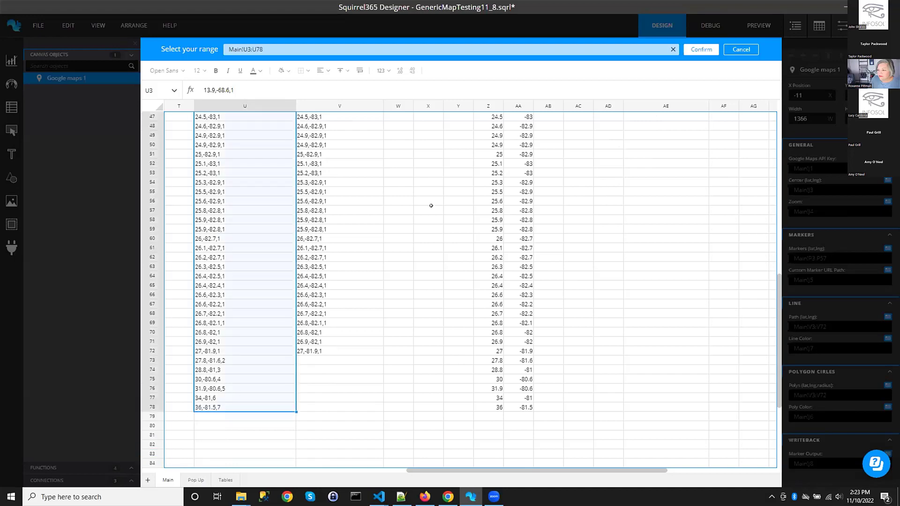
pyautogui.click(701, 49)
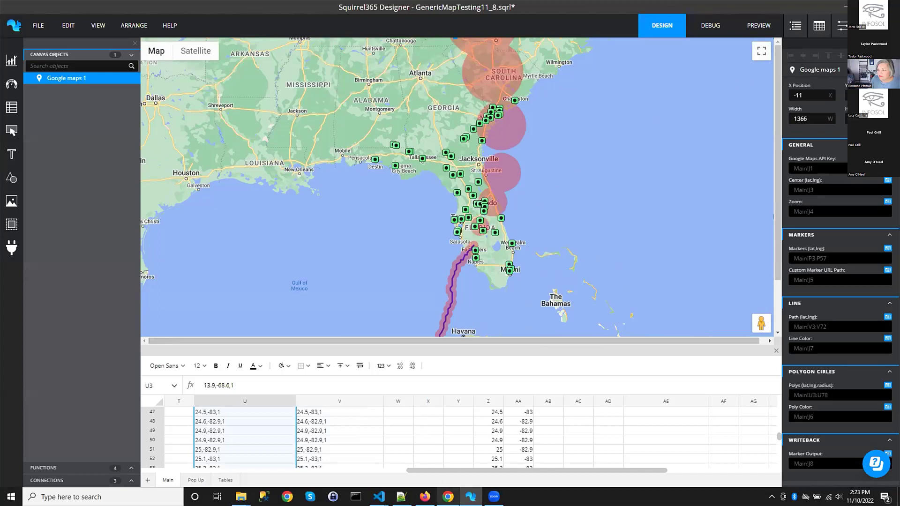
# Enlarge the spreadsheet area below the map to show more rows
pyautogui.moveTo(447, 496)
pyautogui.moveTo(602, 340); pyautogui.dragTo(631, 205)
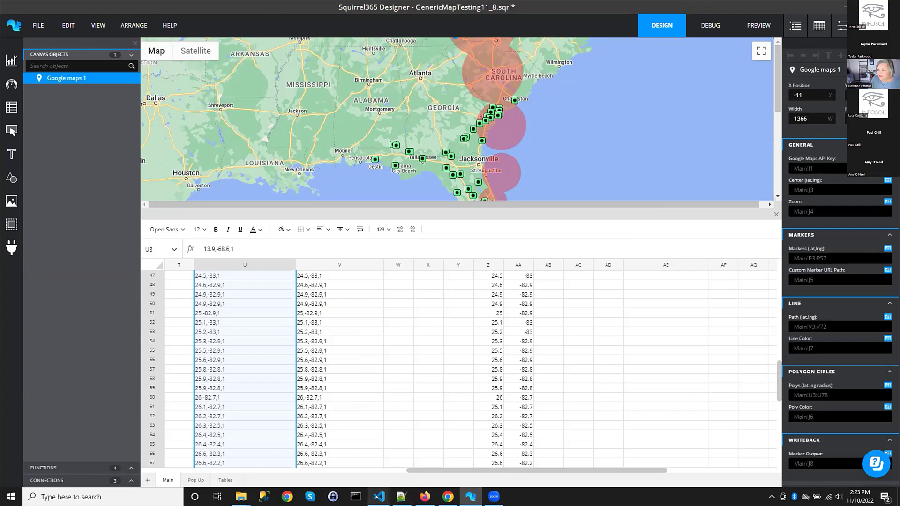
# Switch to Chrome and open the Google maps add-on's update form in the Squirrel365 developer portal
pyautogui.moveTo(379, 495)
pyautogui.click(447, 495)
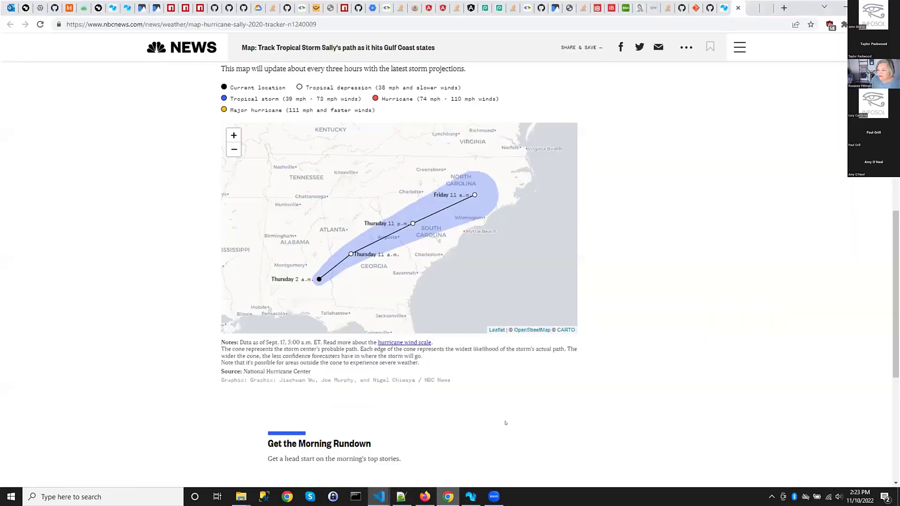
pyautogui.click(717, 7)
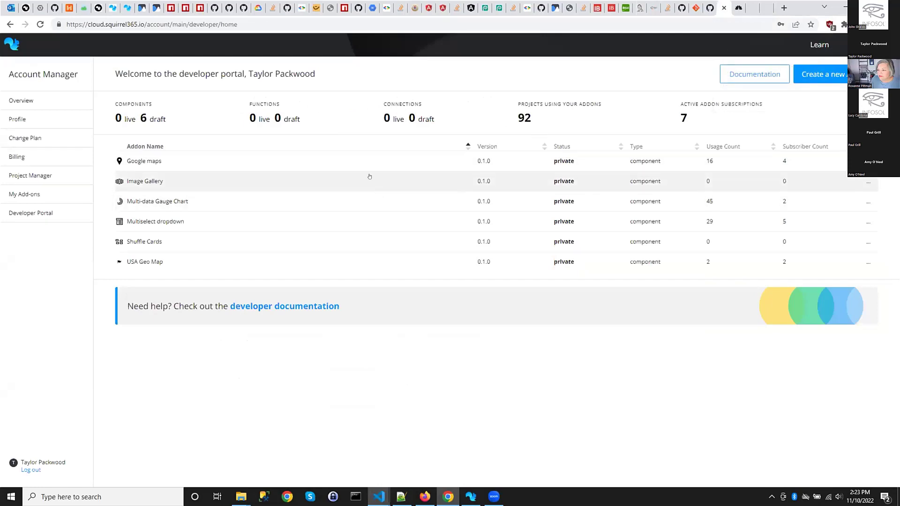
pyautogui.click(145, 161)
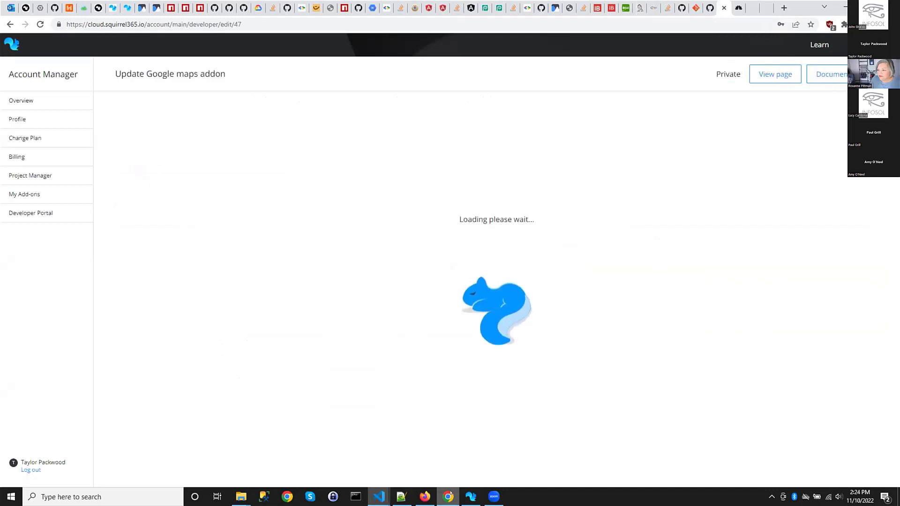
pyautogui.click(10, 24)
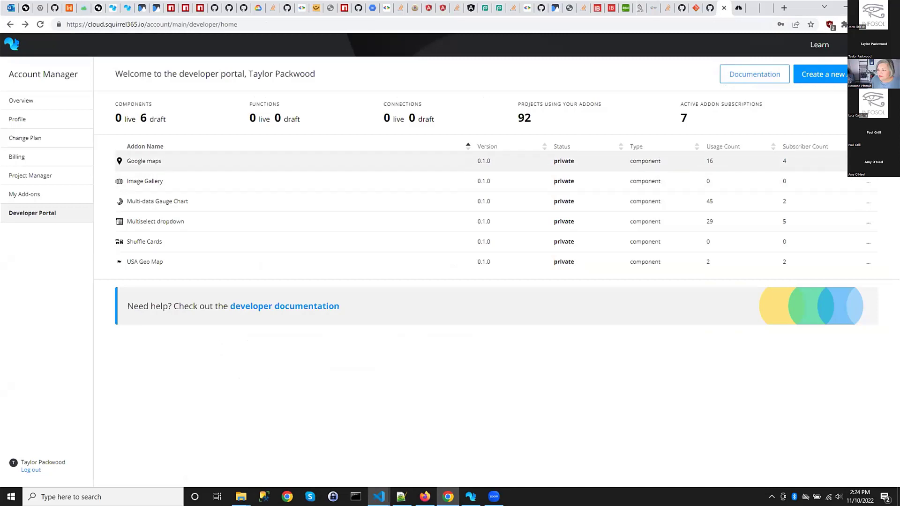
pyautogui.click(167, 161)
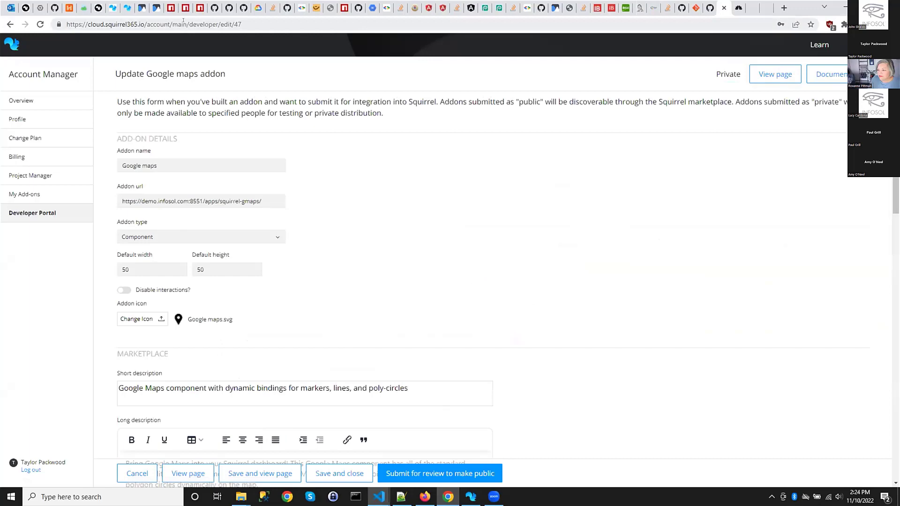
# Browse the add-ons offered in the Squirrel Marketplace and open the Globe add-on's page
pyautogui.click(26, 7)
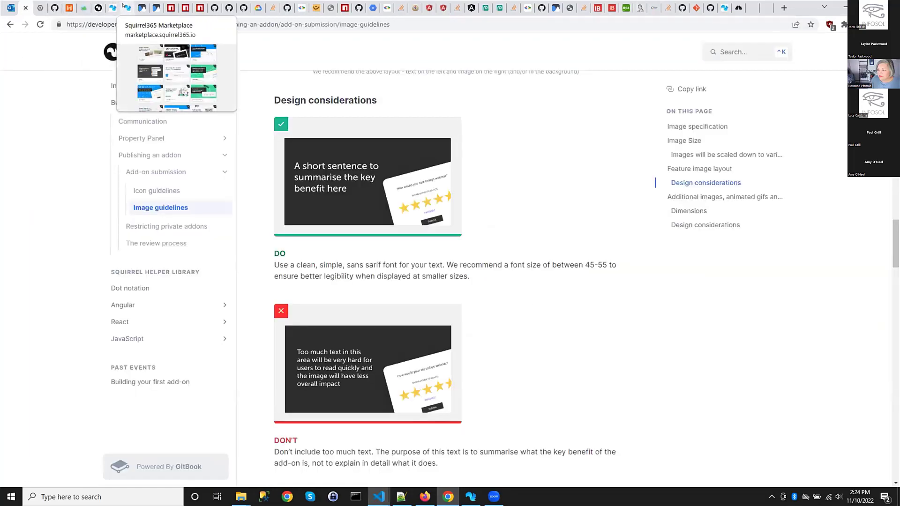
pyautogui.click(123, 6)
pyautogui.scroll(10, 166, 169)
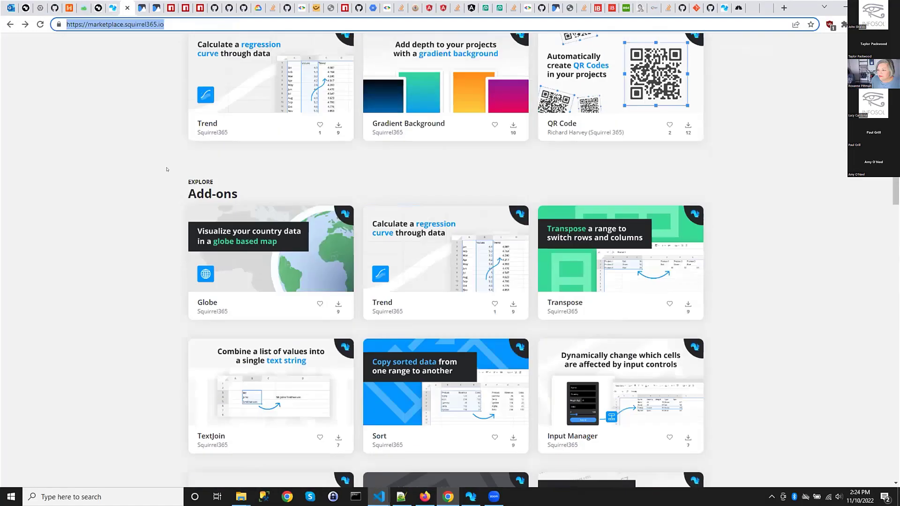
pyautogui.scroll(4, 166, 169)
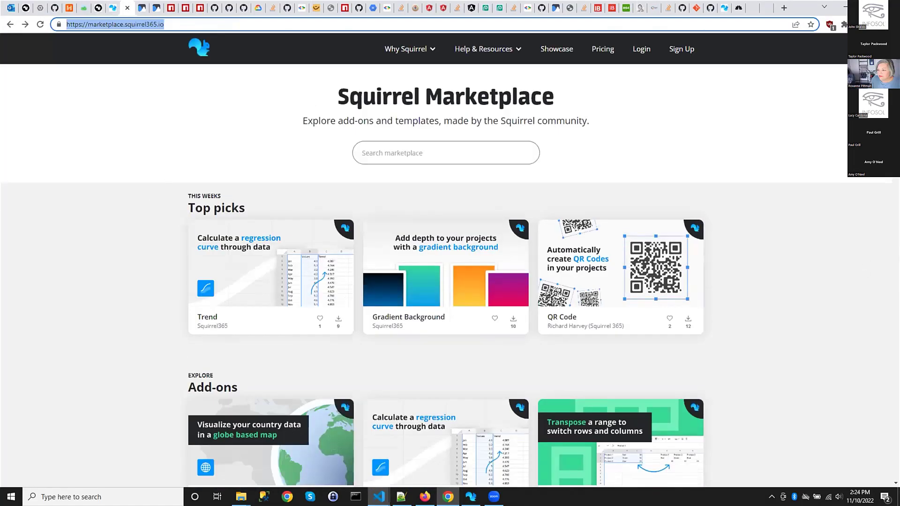
pyautogui.scroll(-4, 448, 258)
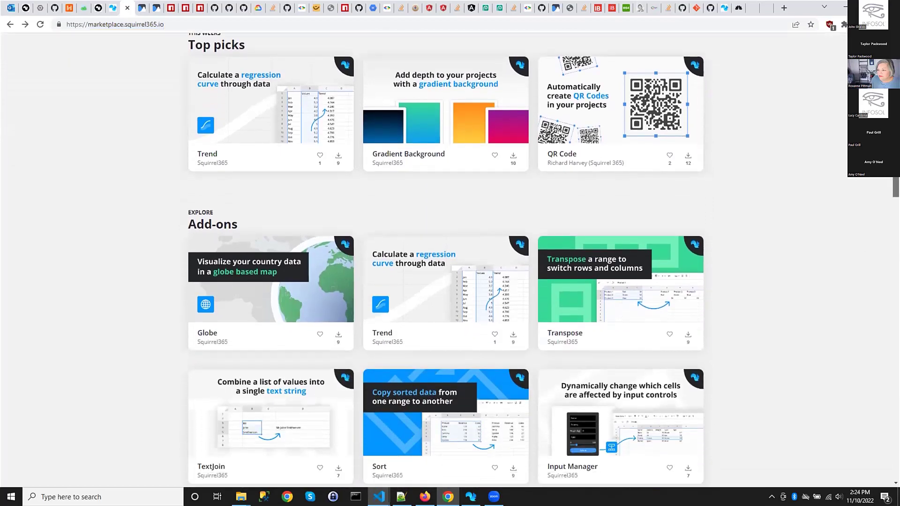
pyautogui.scroll(-3, 448, 258)
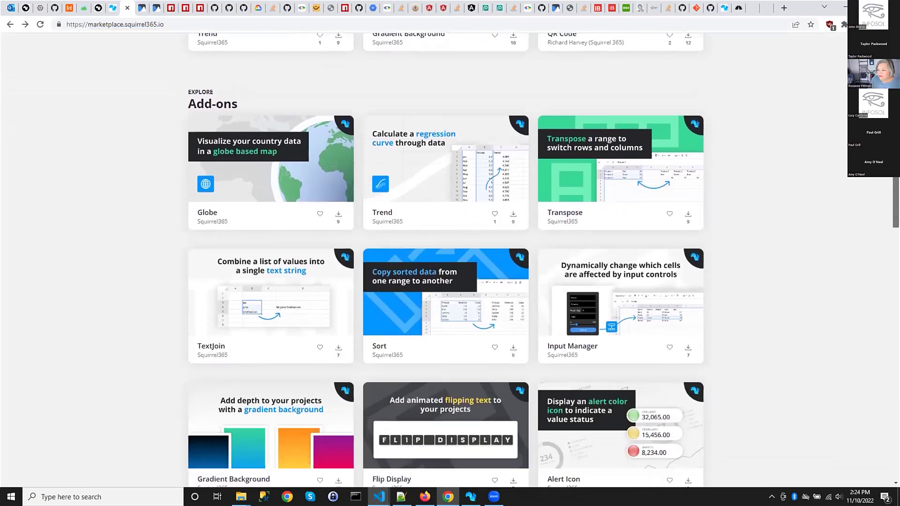
pyautogui.scroll(-1, 447, 258)
pyautogui.scroll(-4, 448, 258)
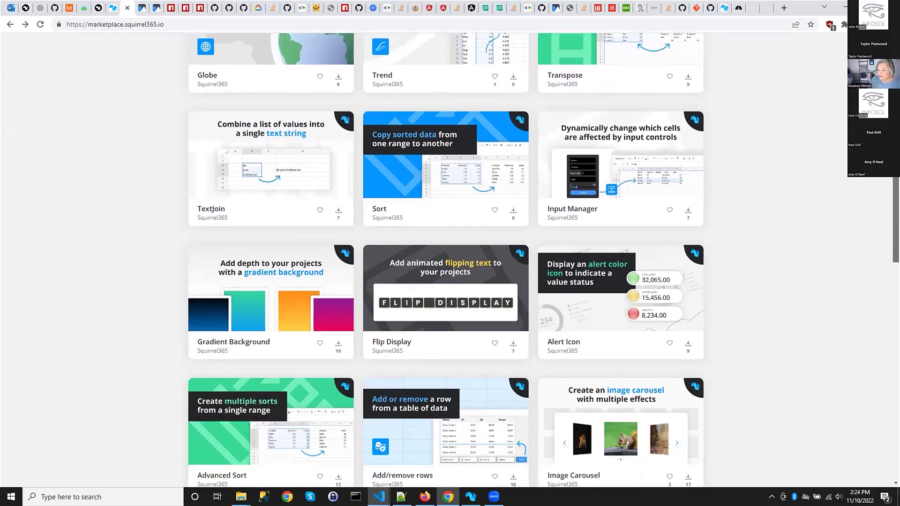
pyautogui.scroll(3, 448, 258)
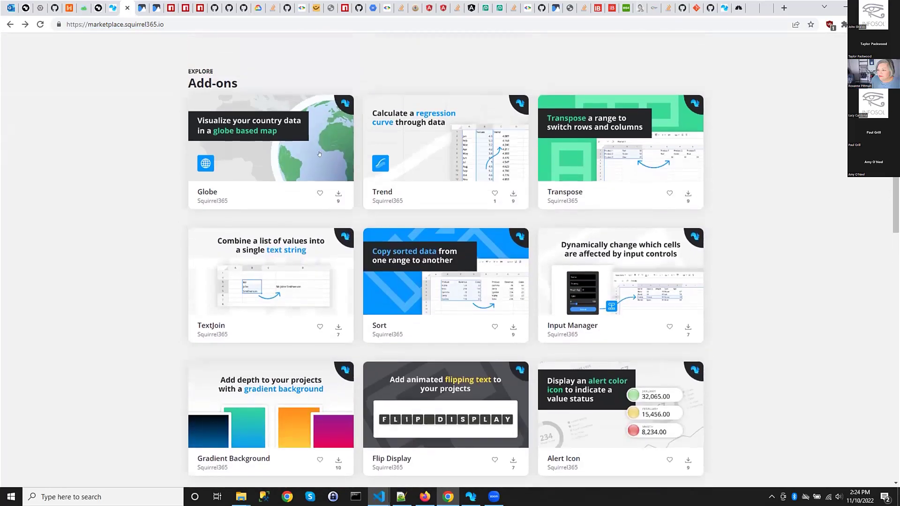
pyautogui.click(317, 145)
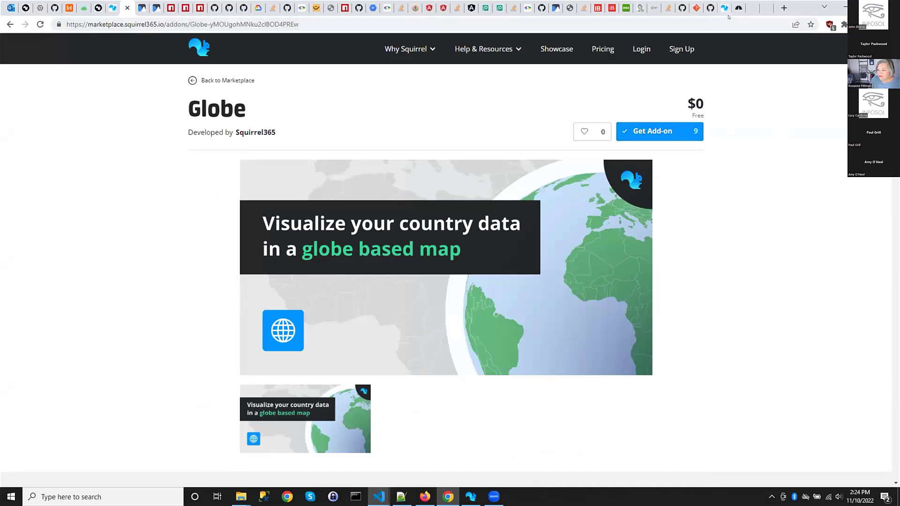
# Switch back to Squirrel365 Designer and show the list of available add-ons, pointing out Google maps
pyautogui.click(471, 496)
pyautogui.click(11, 247)
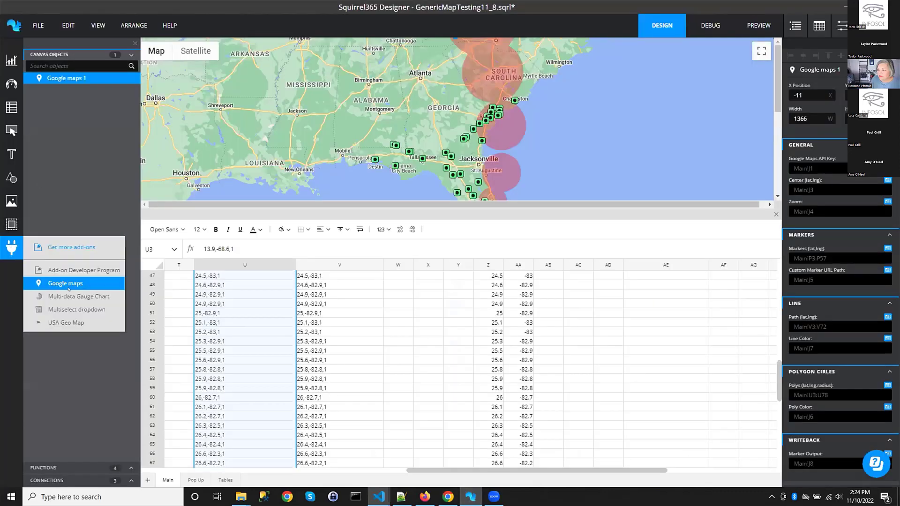
pyautogui.click(107, 282)
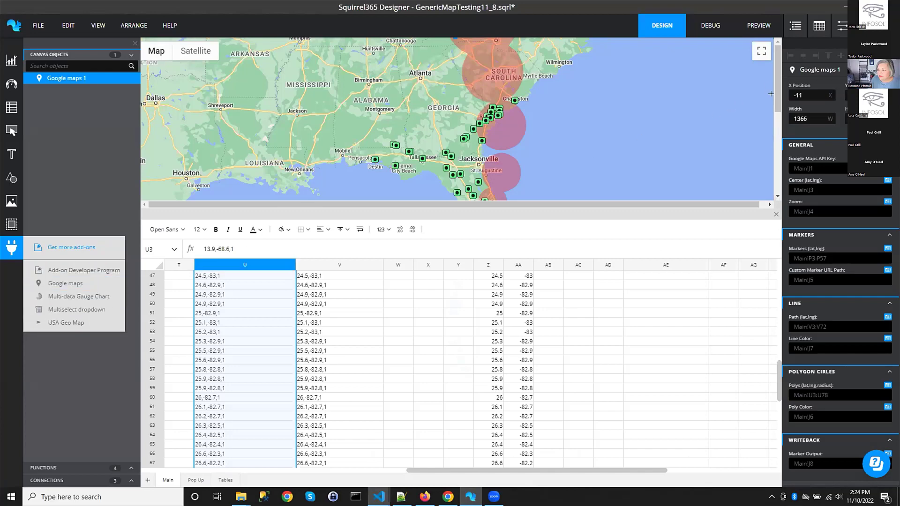
# Shrink the spreadsheet area to reveal more of the map canvas
pyautogui.moveTo(777, 94)
pyautogui.mouseDown()
pyautogui.moveTo(774, 169)
pyautogui.moveTo(775, 109)
pyautogui.mouseUp()
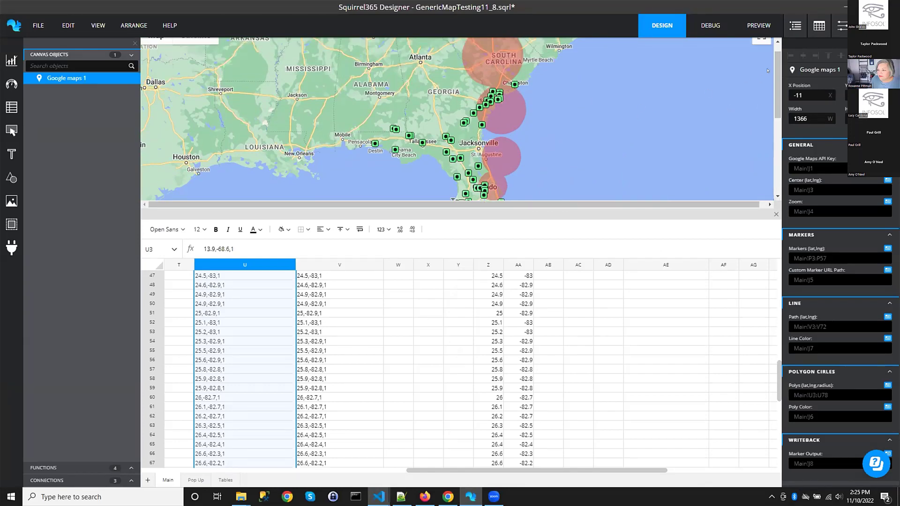
pyautogui.moveTo(776, 85); pyautogui.dragTo(794, 44)
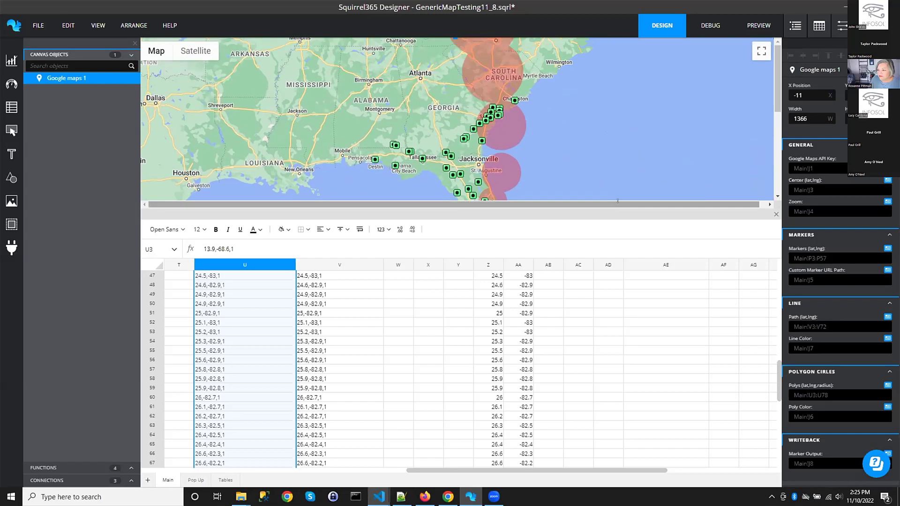
pyautogui.moveTo(617, 201); pyautogui.dragTo(604, 275)
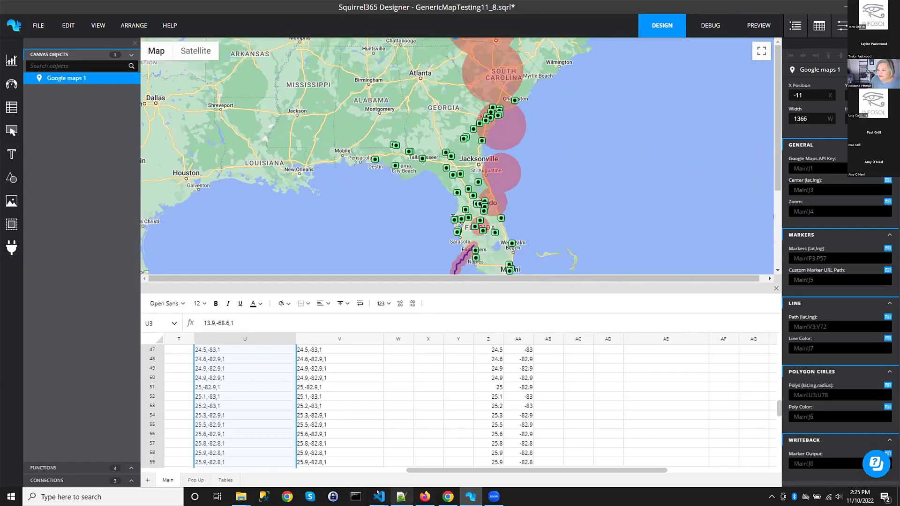
# Compare propertyPanel.json in Visual Studio Code with the map's properties in Designer, and highlight the first InputBox type in the code
pyautogui.moveTo(378, 491)
pyautogui.click(427, 450)
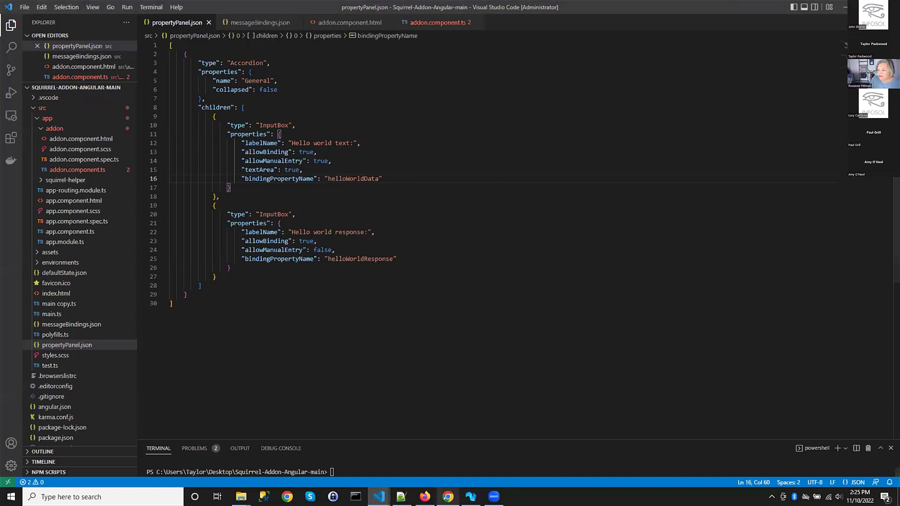
pyautogui.moveTo(466, 498)
pyautogui.click(471, 496)
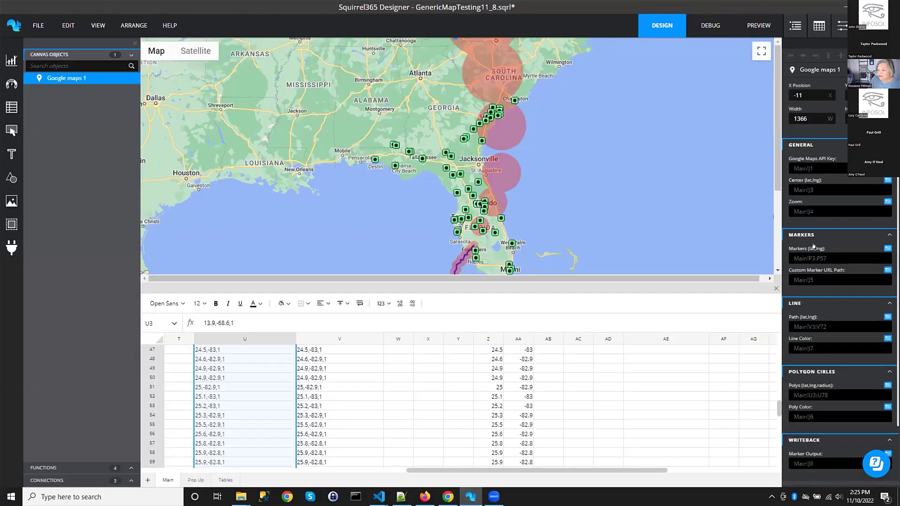
pyautogui.click(448, 496)
pyautogui.click(448, 496)
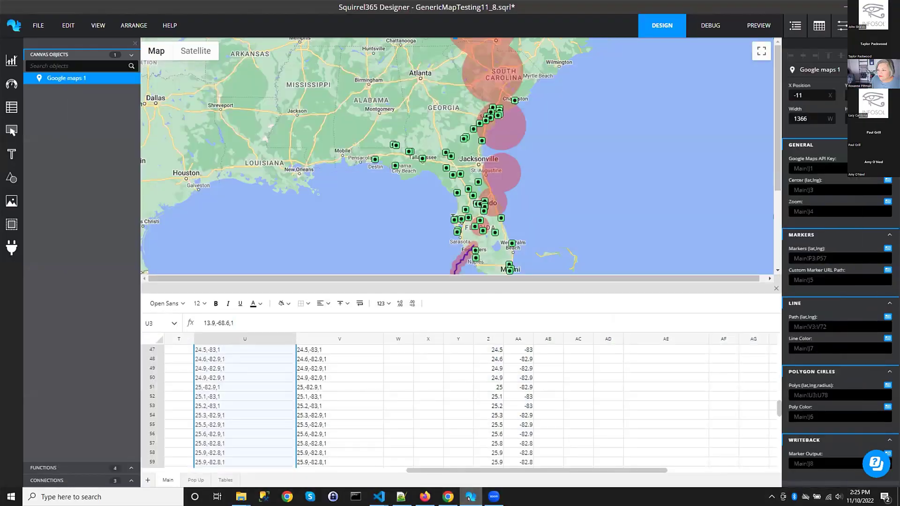
pyautogui.click(379, 496)
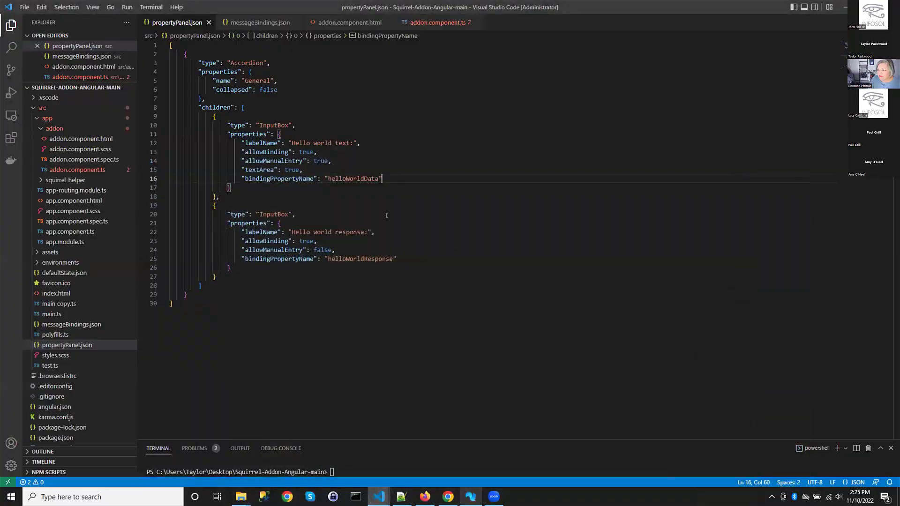
pyautogui.doubleClick(267, 125)
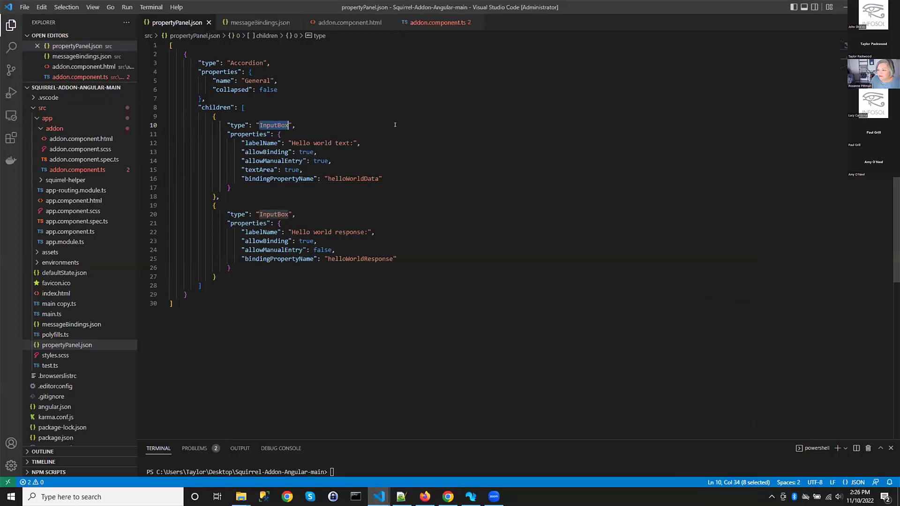
# Check the map's properties in Squirrel365 Designer, and highlight both InputBox objects in the children array of propertyPanel.json in Visual Studio Code
pyautogui.click(471, 496)
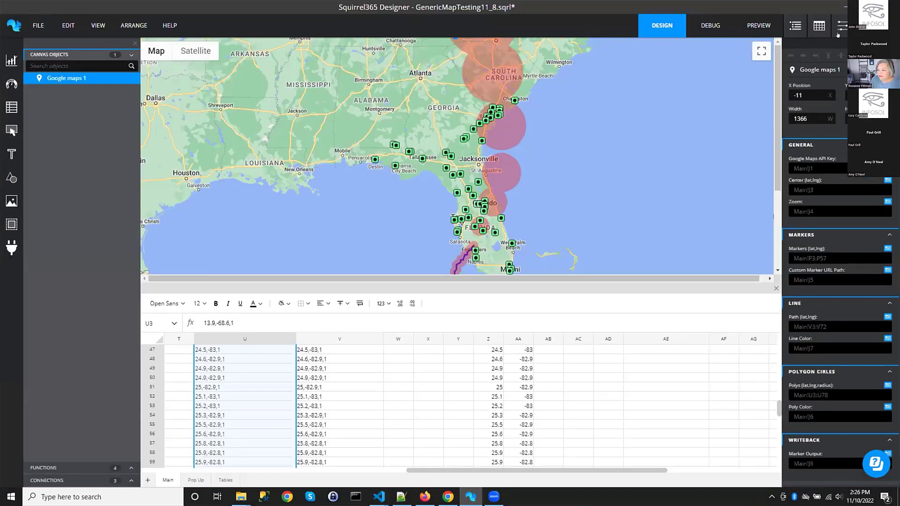
pyautogui.click(842, 8)
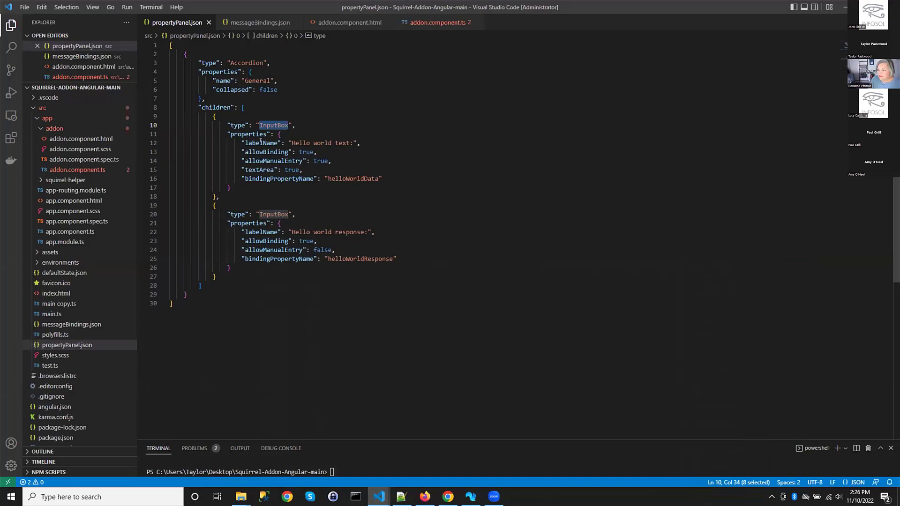
pyautogui.click(213, 115)
pyautogui.moveTo(213, 116); pyautogui.dragTo(266, 273)
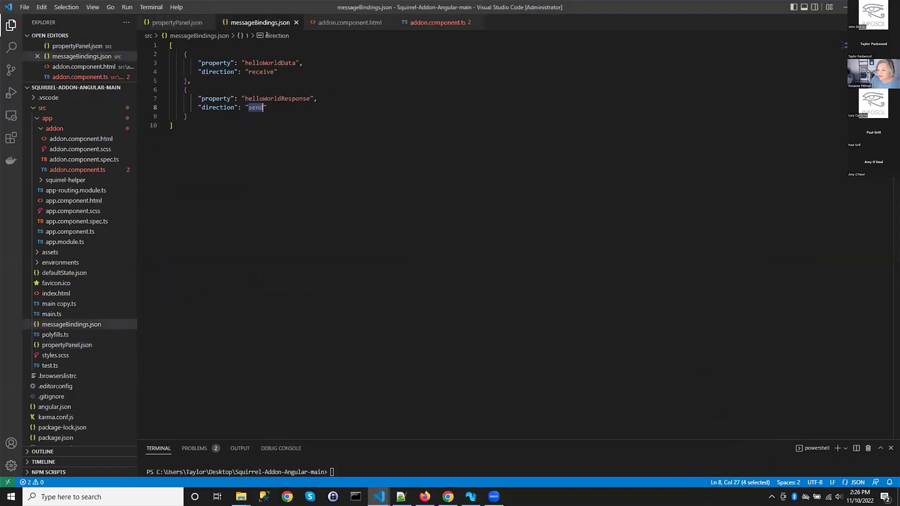
# Glance at messageBindings.json and highlight the binding property names helloWorldData and helloWorldResponse in propertyPanel.json
pyautogui.hotkey('ctrl', 'Tab')
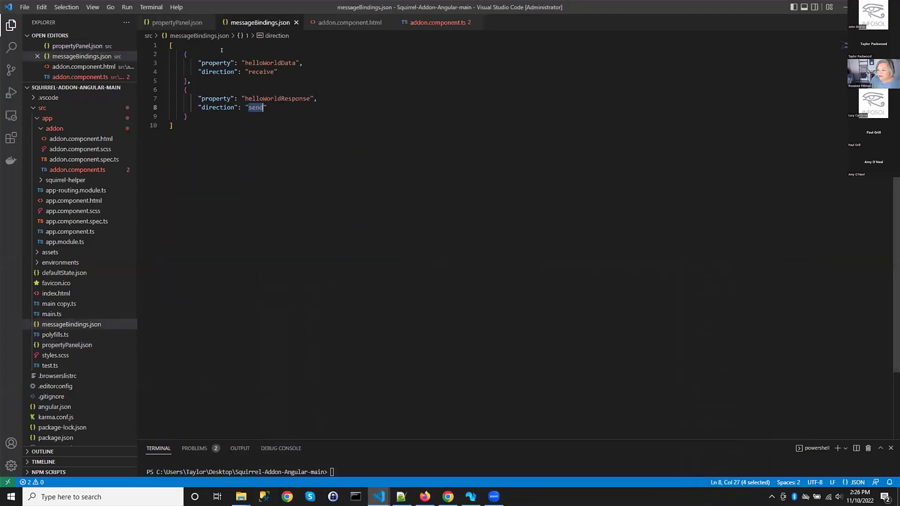
pyautogui.hotkey('ctrl', 'Tab')
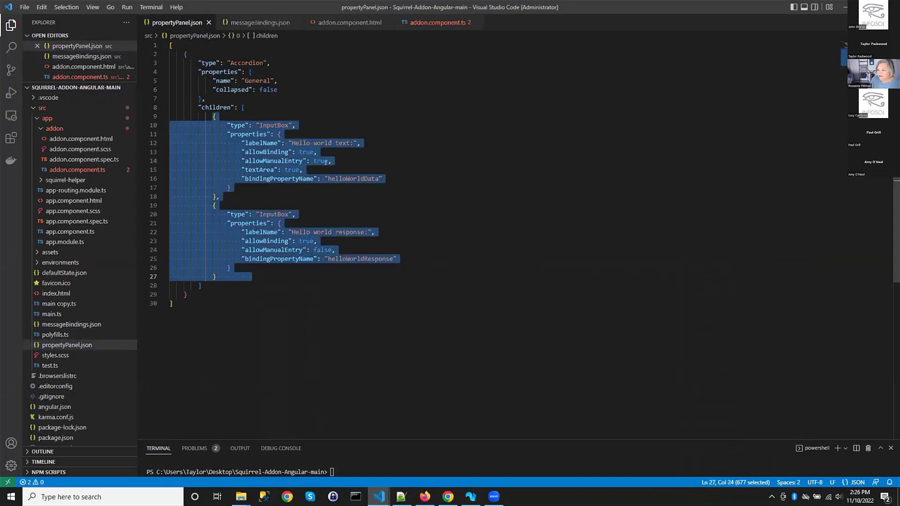
pyautogui.hotkey('ctrl', 'z')
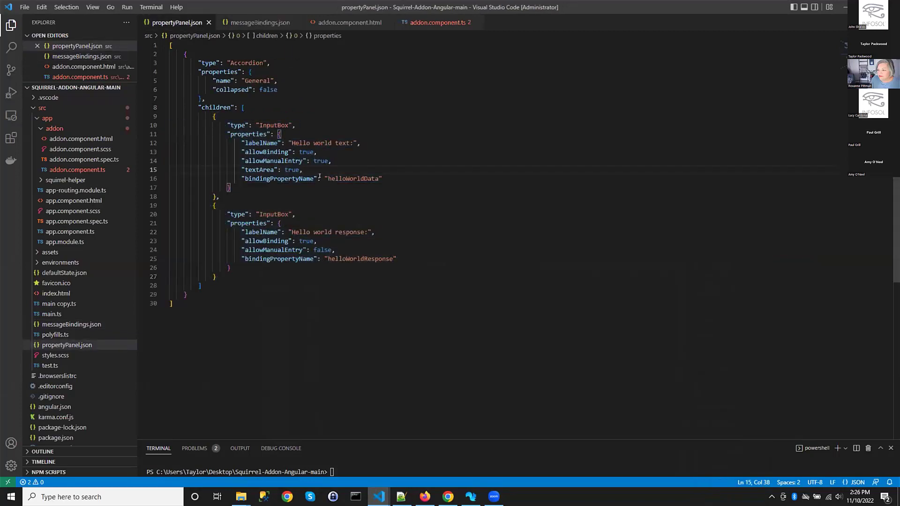
pyautogui.moveTo(327, 179); pyautogui.dragTo(378, 179)
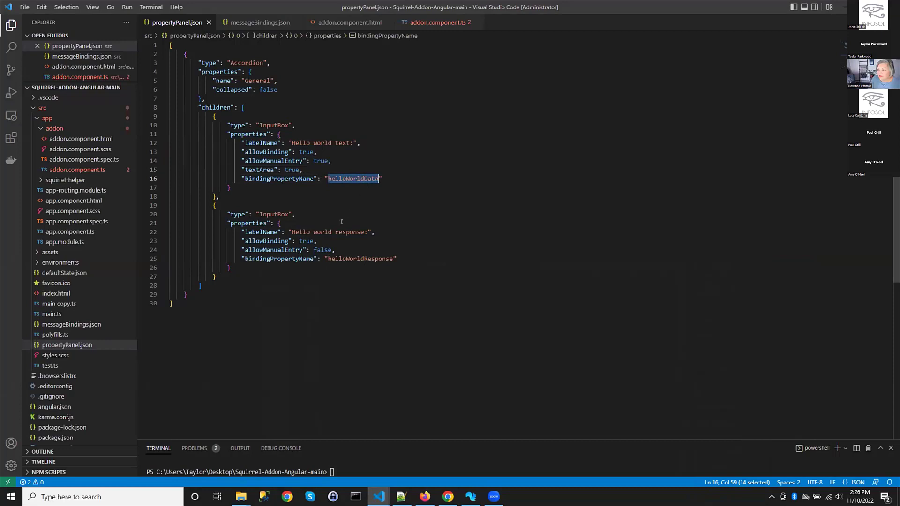
pyautogui.moveTo(331, 258); pyautogui.dragTo(397, 258)
# In messageBindings.json, point out the helloWorldData property with its receive direction and highlight the helloWorldResponse property
pyautogui.hotkey('ctrl', 'Tab')
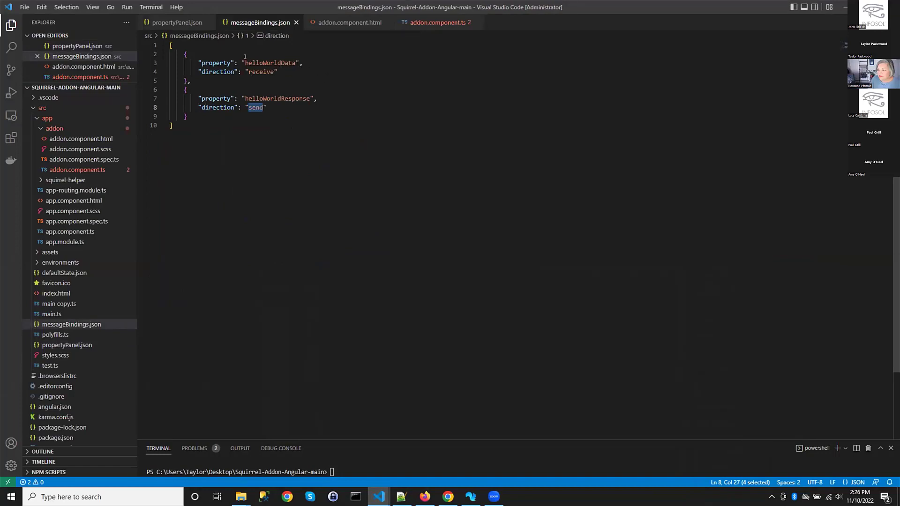
pyautogui.moveTo(244, 62); pyautogui.dragTo(296, 62)
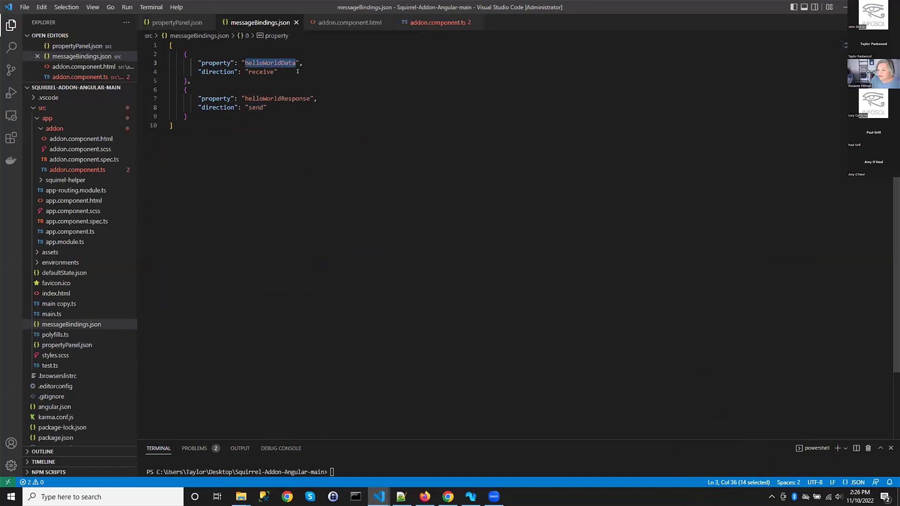
pyautogui.click(253, 72)
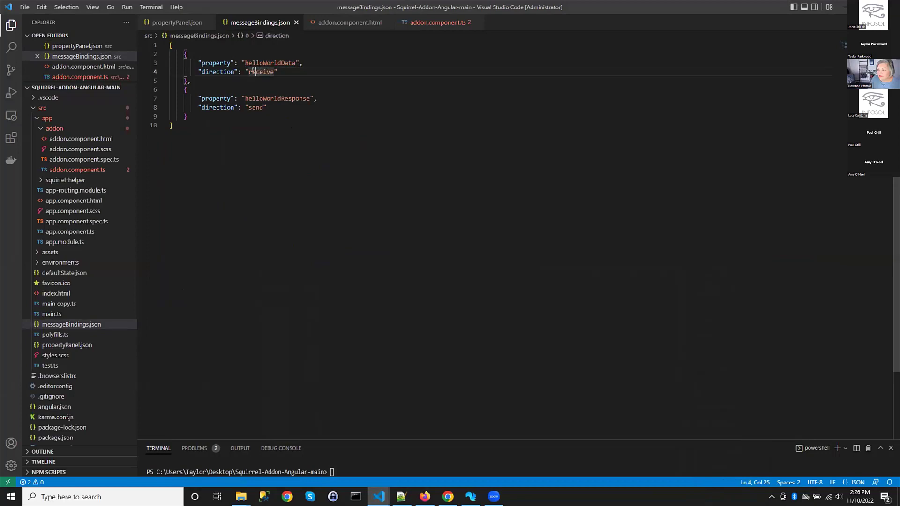
pyautogui.moveTo(244, 96); pyautogui.dragTo(306, 94)
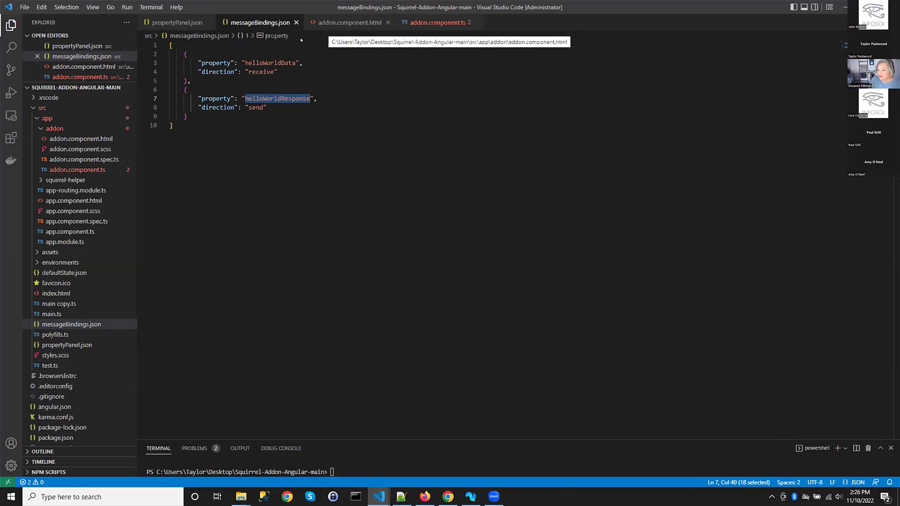
# View addon.component.html, and in addon.component.ts collapse the onInitState, onPropertyChange, onPropertyChangesComplete and processData methods
pyautogui.click(349, 23)
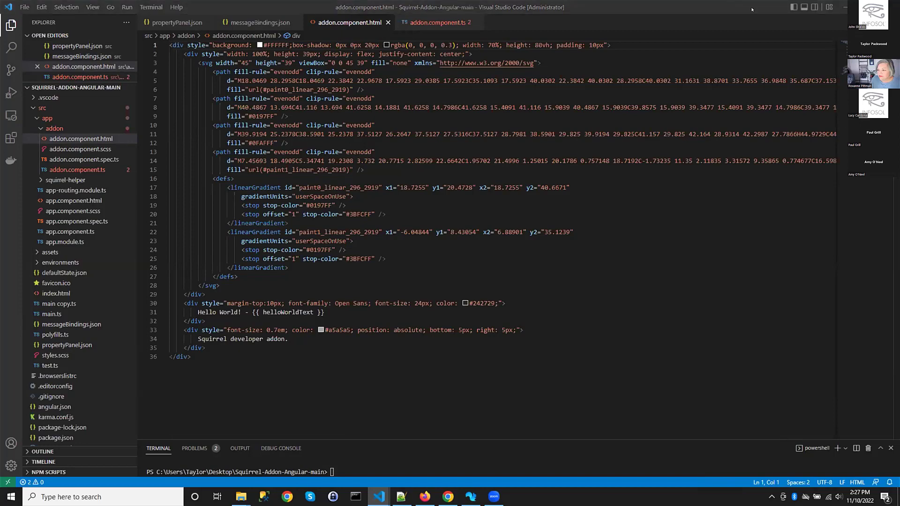
pyautogui.click(436, 22)
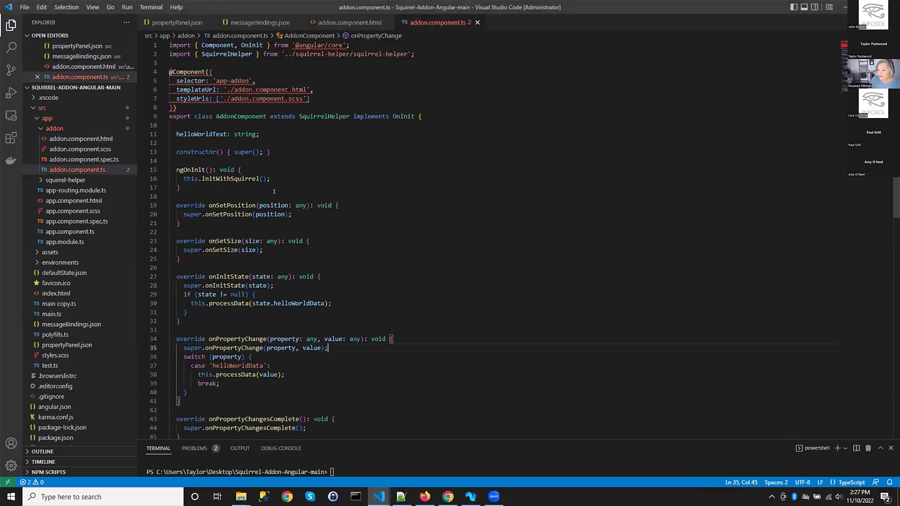
pyautogui.scroll(-2, 274, 192)
pyautogui.click(164, 229)
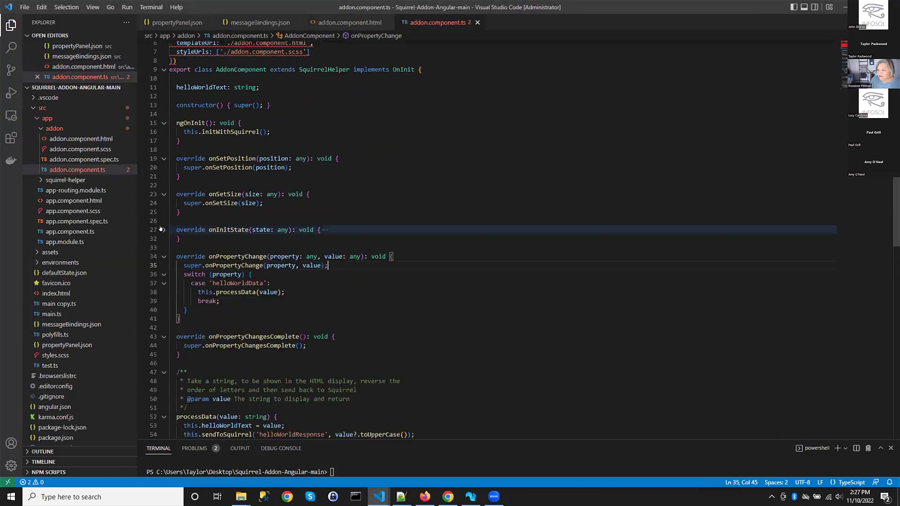
pyautogui.scroll(2, 275, 177)
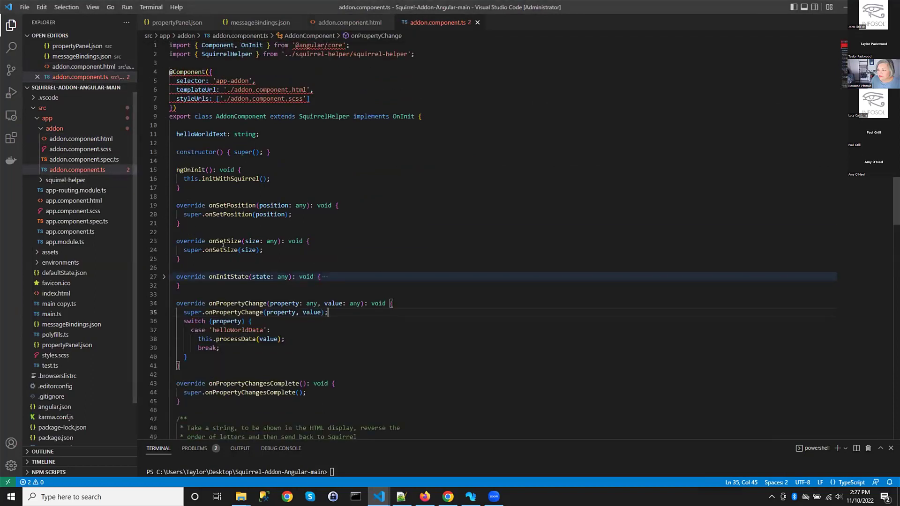
pyautogui.scroll(-1, 191, 258)
pyautogui.click(162, 280)
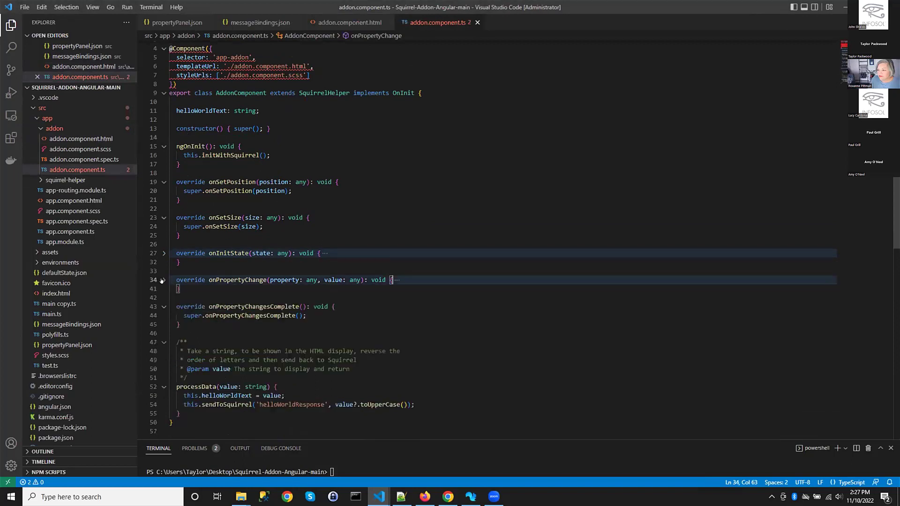
pyautogui.click(165, 308)
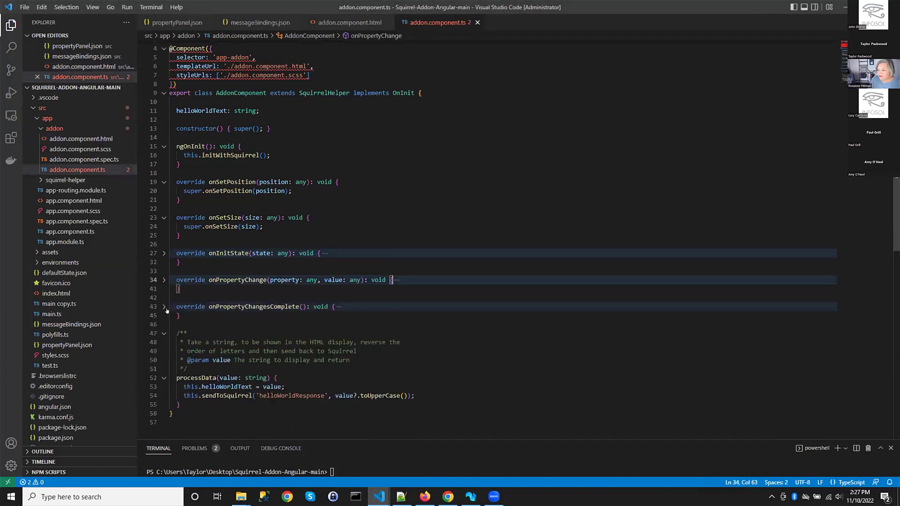
pyautogui.click(163, 378)
pyautogui.scroll(2, 326, 275)
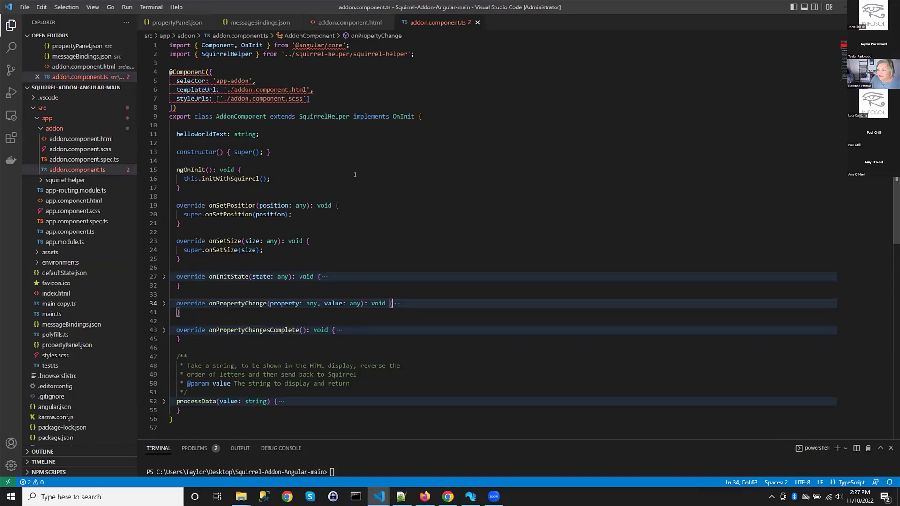
# Highlight the onSetPosition and onSetSize methods in addon.component.ts, referring to the map in Squirrel365 Designer in between
pyautogui.scroll(-4, 476, 251)
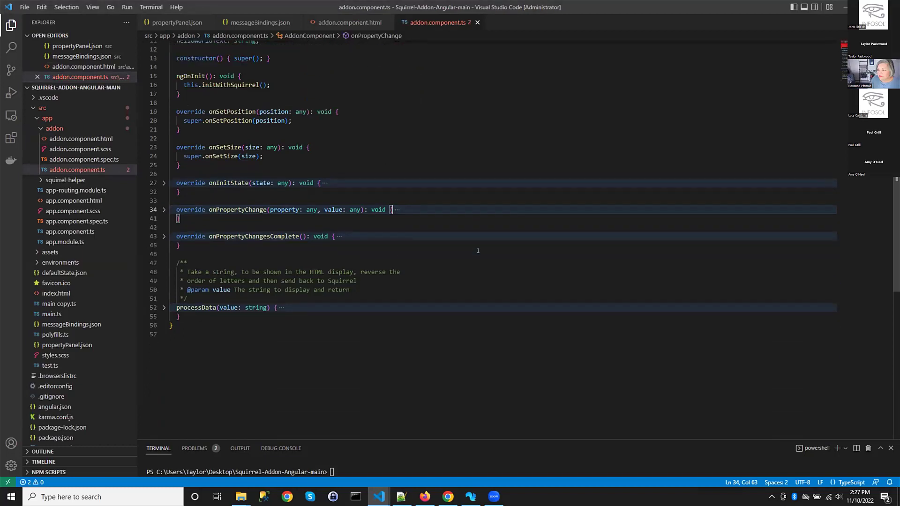
pyautogui.scroll(3, 453, 236)
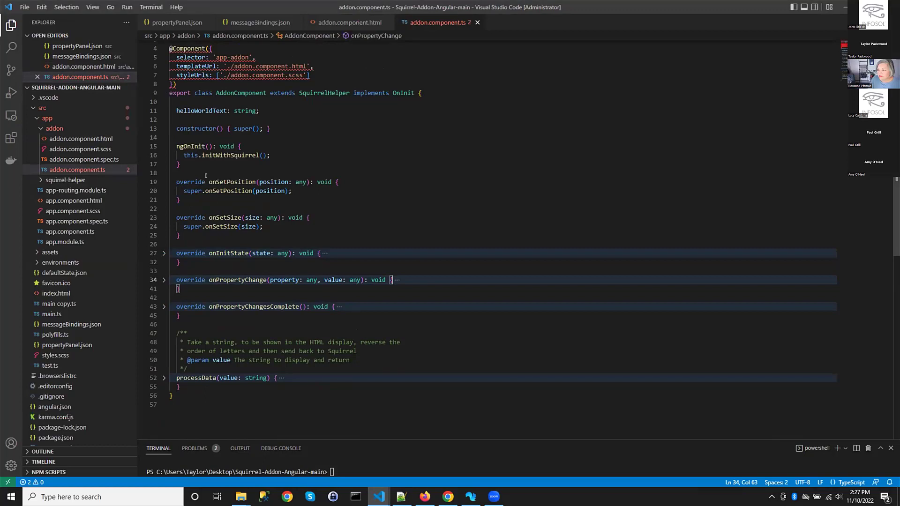
pyautogui.moveTo(207, 182); pyautogui.dragTo(256, 181)
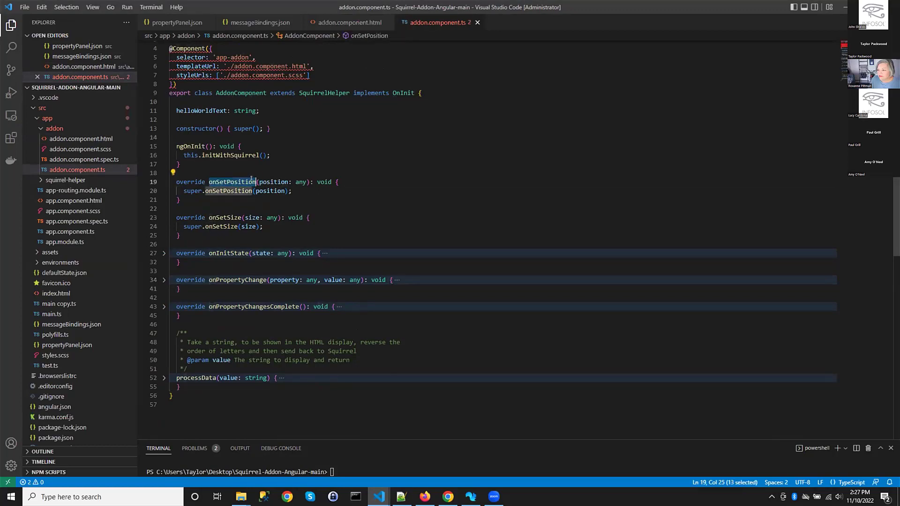
pyautogui.hotkey('alt', 'Tab')
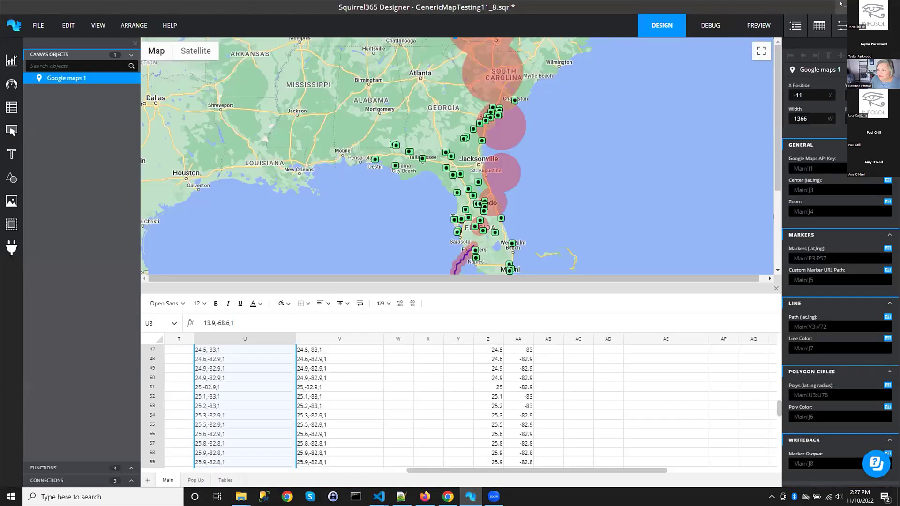
pyautogui.hotkey('alt', 'Tab')
pyautogui.click(215, 218)
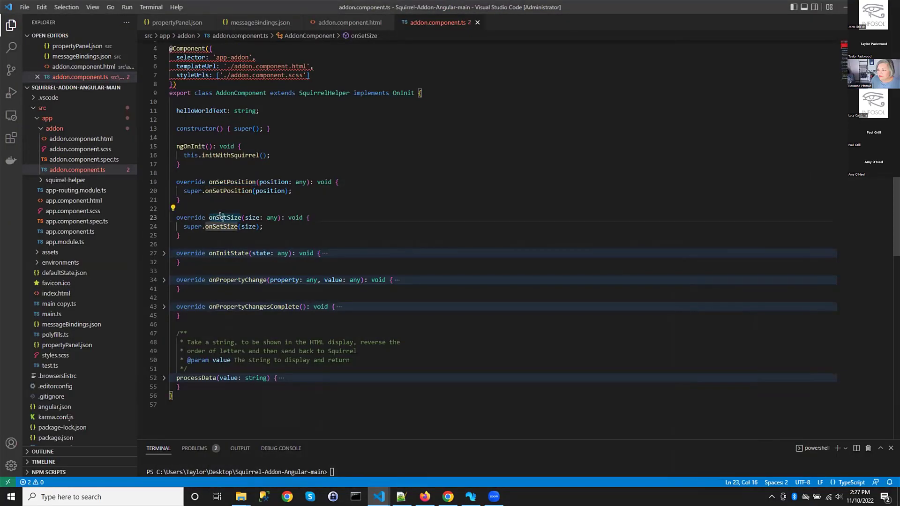
pyautogui.tripleClick(215, 218)
pyautogui.scroll(-2, 358, 215)
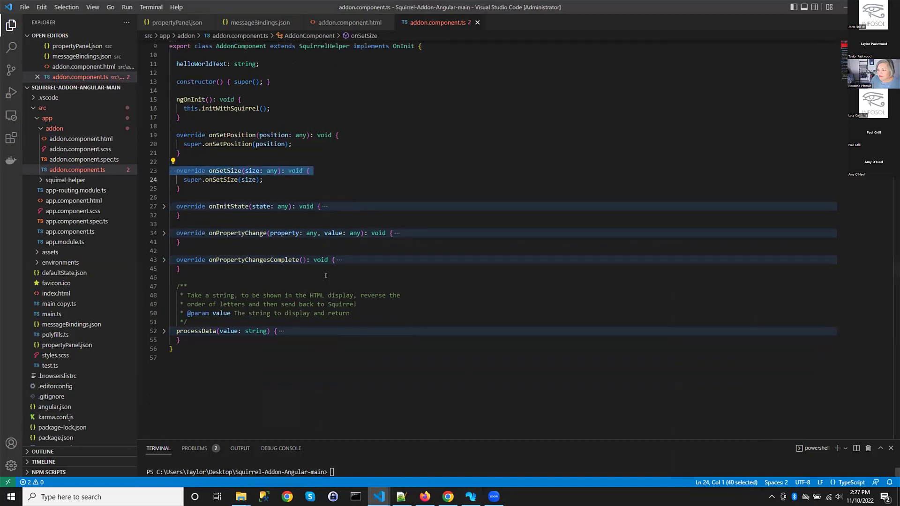
# Highlight onInitState, onPropertyChange and onPropertyChangesComplete with a look at the map's properties in Designer, and expand the processData method
pyautogui.doubleClick(229, 206)
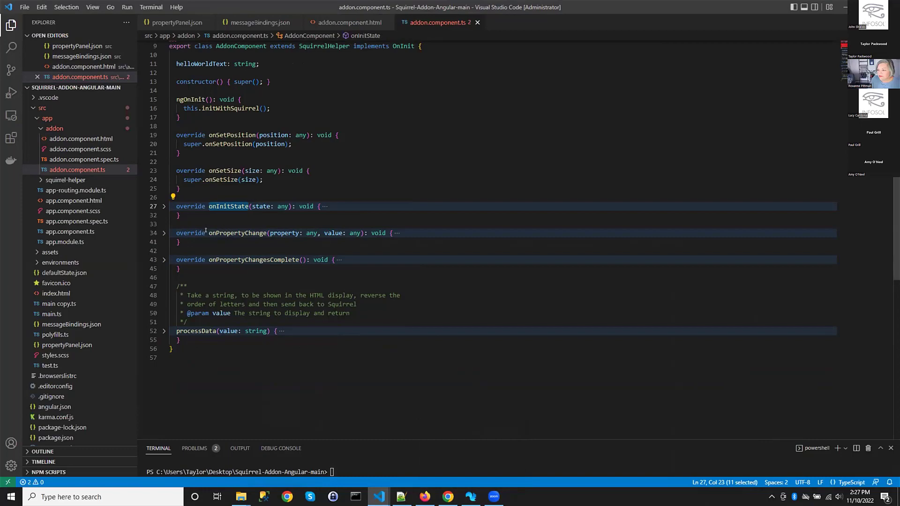
pyautogui.moveTo(209, 233); pyautogui.dragTo(265, 233)
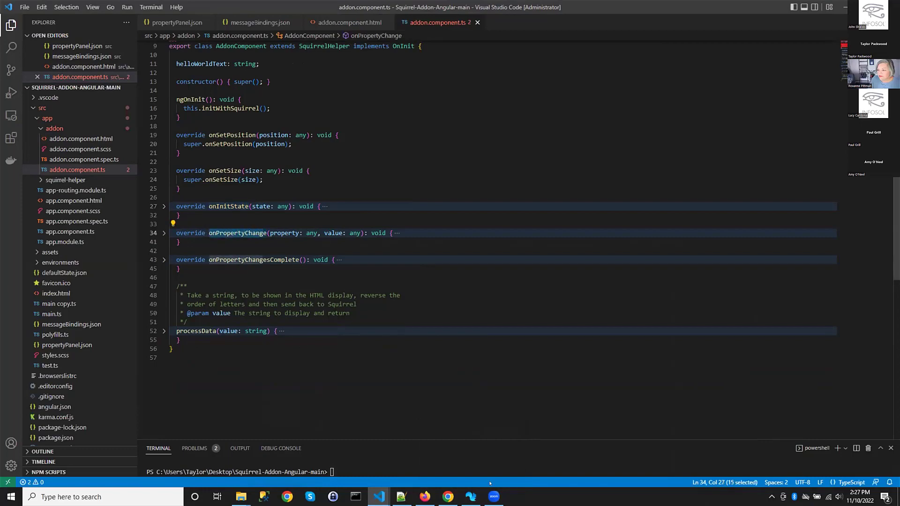
pyautogui.click(471, 496)
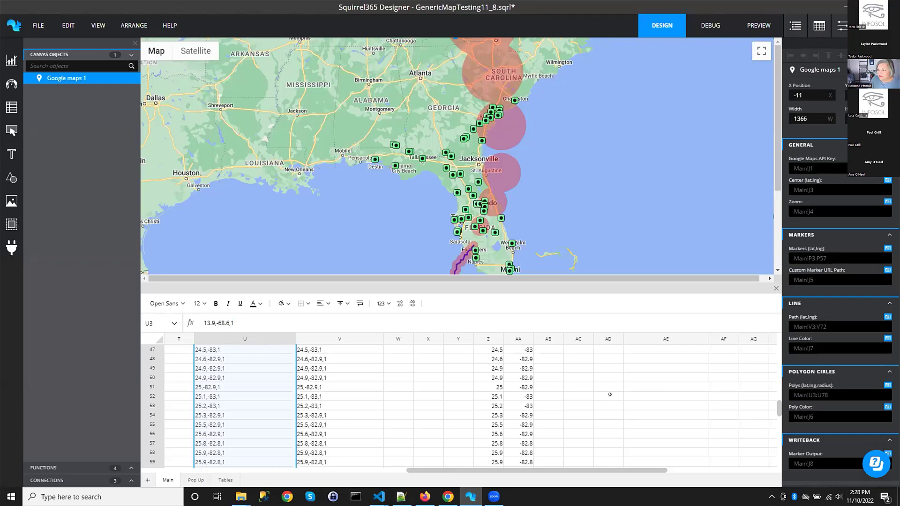
pyautogui.click(843, 4)
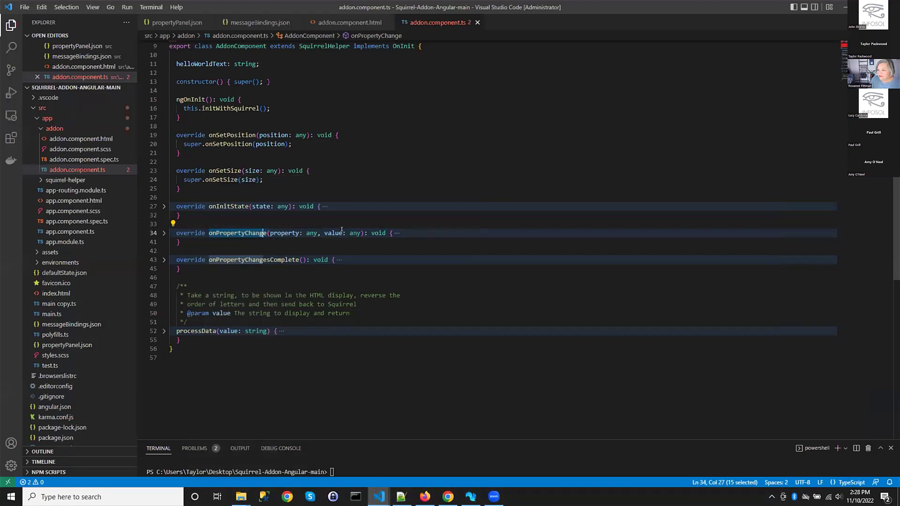
pyautogui.moveTo(209, 259); pyautogui.dragTo(299, 260)
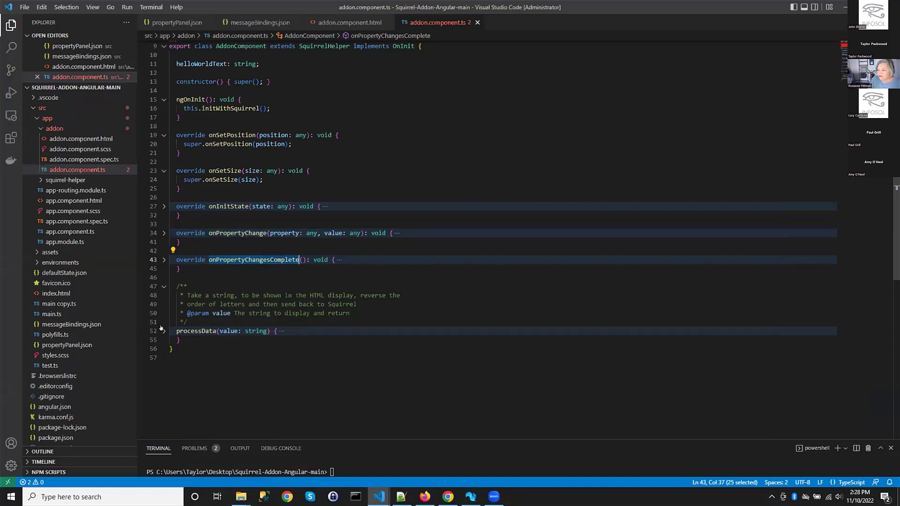
pyautogui.click(163, 330)
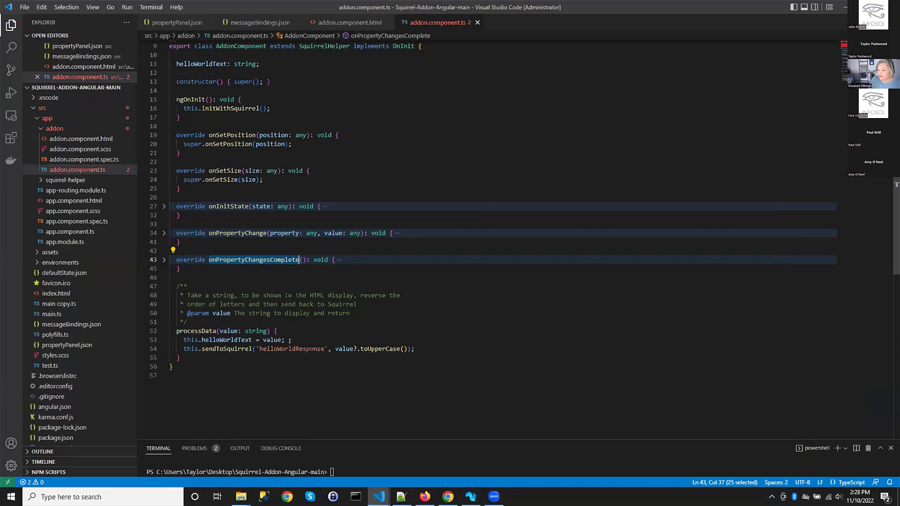
# Switch to the Squirrel-Addon-Angular-google-maps project window and examine the General accordion's input boxes in its propertyPanel.json
pyautogui.click(378, 497)
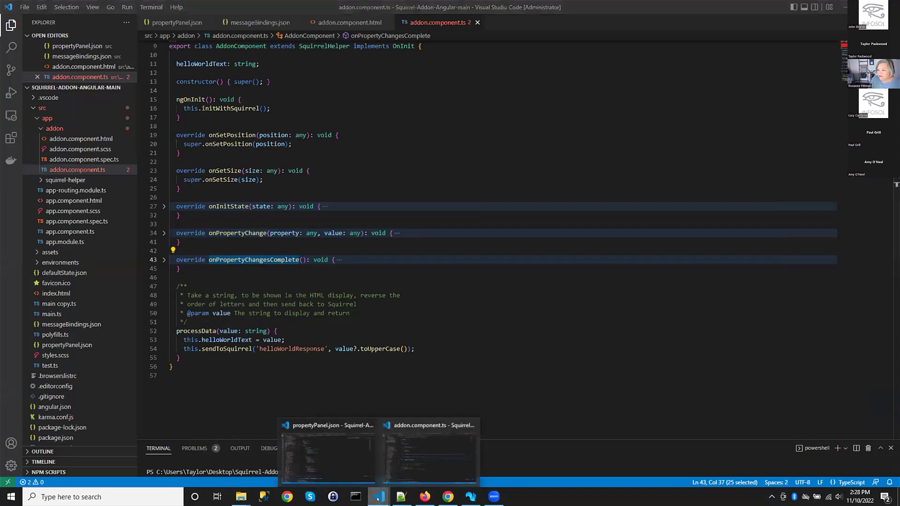
pyautogui.click(354, 459)
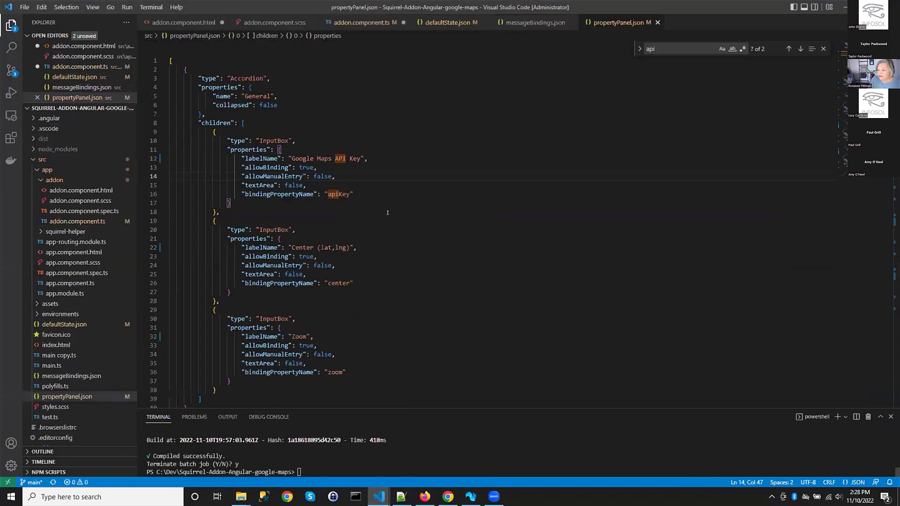
pyautogui.click(431, 199)
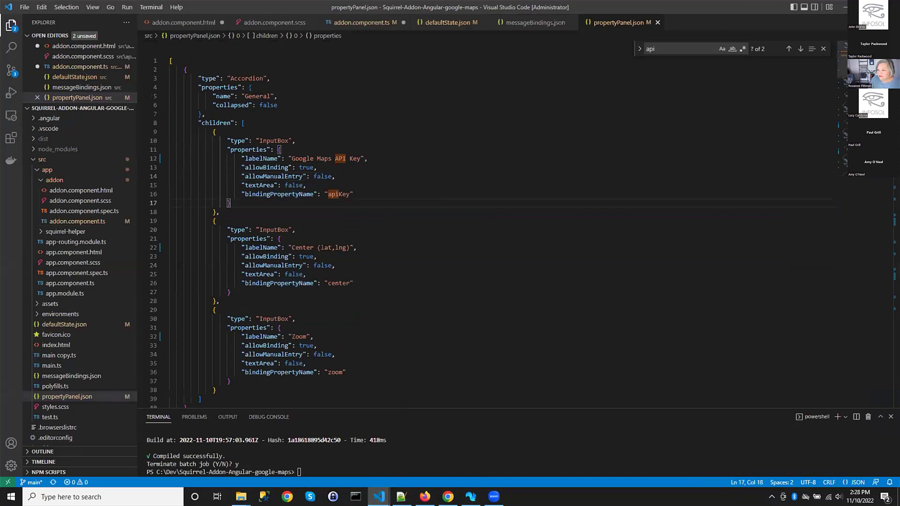
pyautogui.scroll(-2, 492, 225)
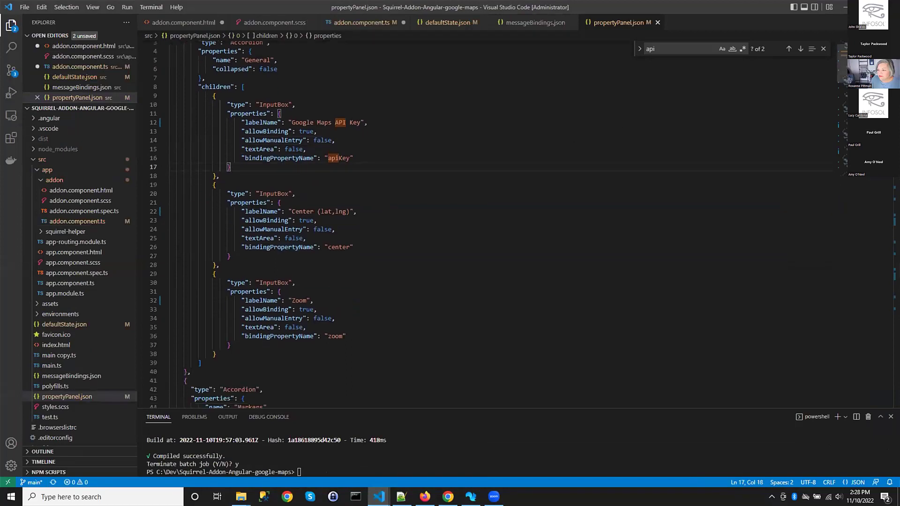
pyautogui.scroll(2, 806, 49)
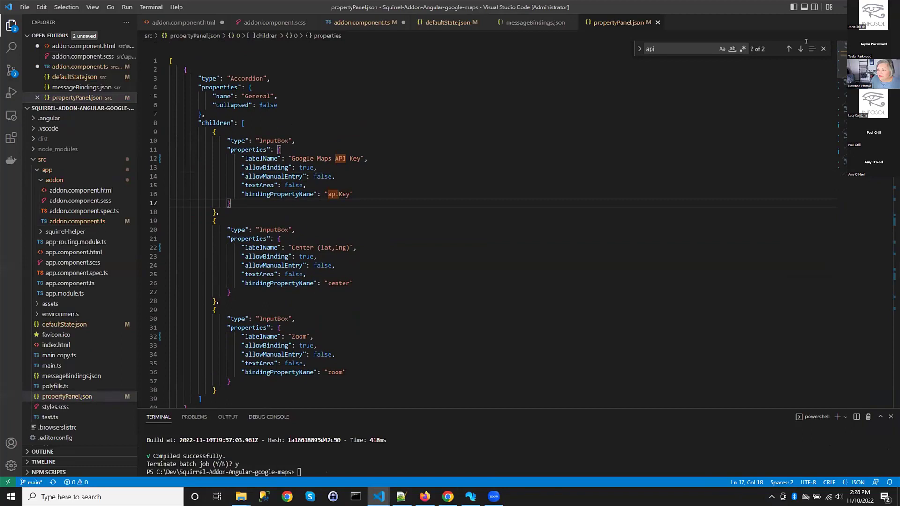
# Examine the General and Markers accordions in propertyPanel.json, highlighting the "Google Maps API Key" label and its "apiKey" binding property name
pyautogui.scroll(-1, 425, 147)
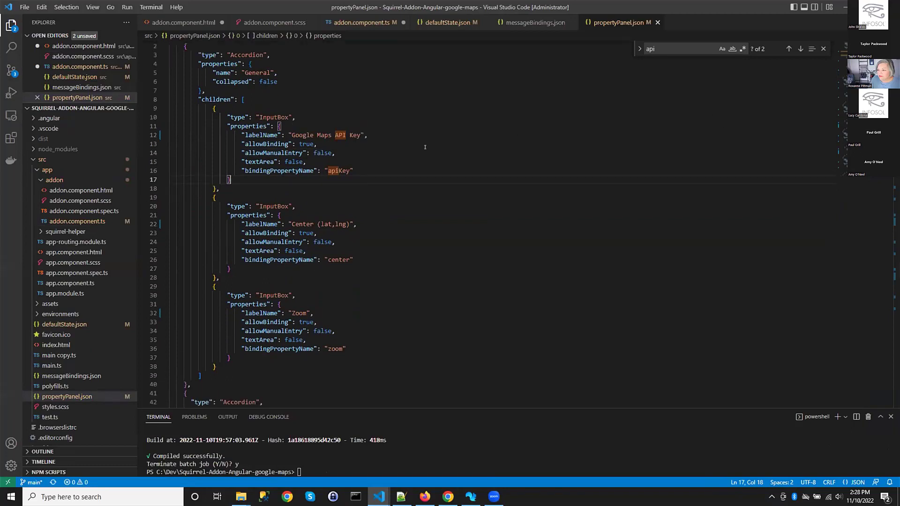
pyautogui.scroll(-1, 425, 147)
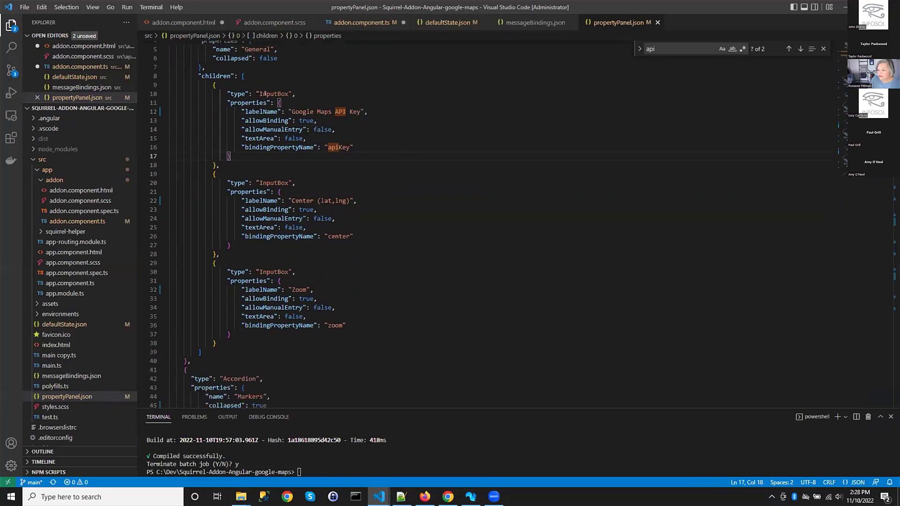
pyautogui.scroll(-3, 261, 93)
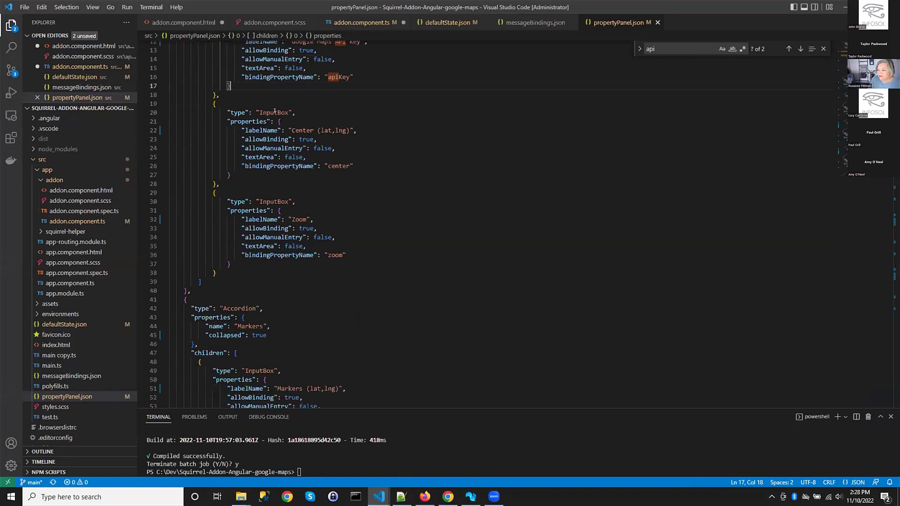
pyautogui.scroll(1, 274, 110)
pyautogui.moveTo(292, 65); pyautogui.dragTo(352, 65)
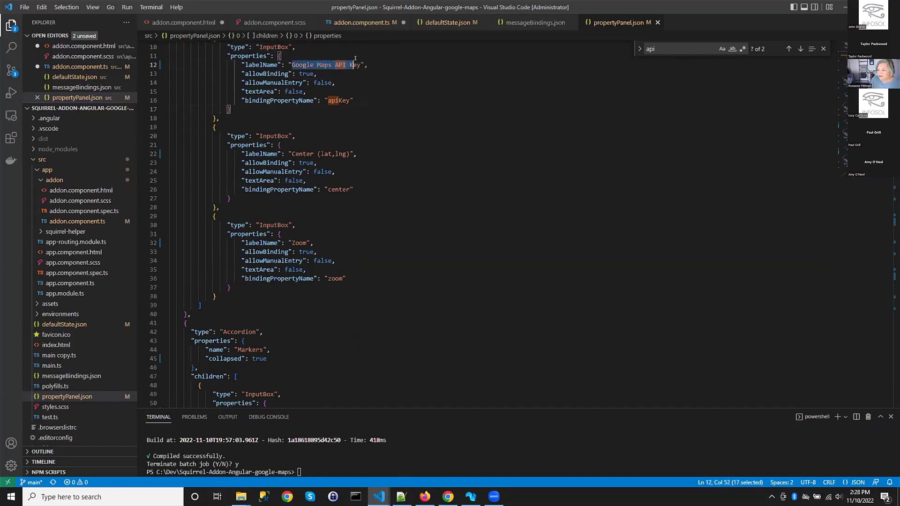
pyautogui.hotkey('shift', 'Right')
pyautogui.hotkey('shift', 'Right')
pyautogui.moveTo(327, 101); pyautogui.dragTo(349, 101)
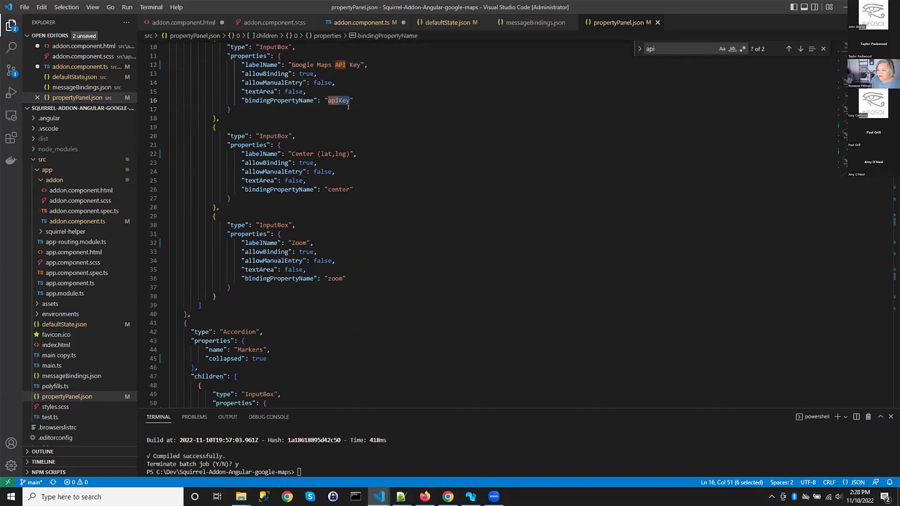
pyautogui.scroll(-1, 348, 124)
pyautogui.scroll(-1, 333, 168)
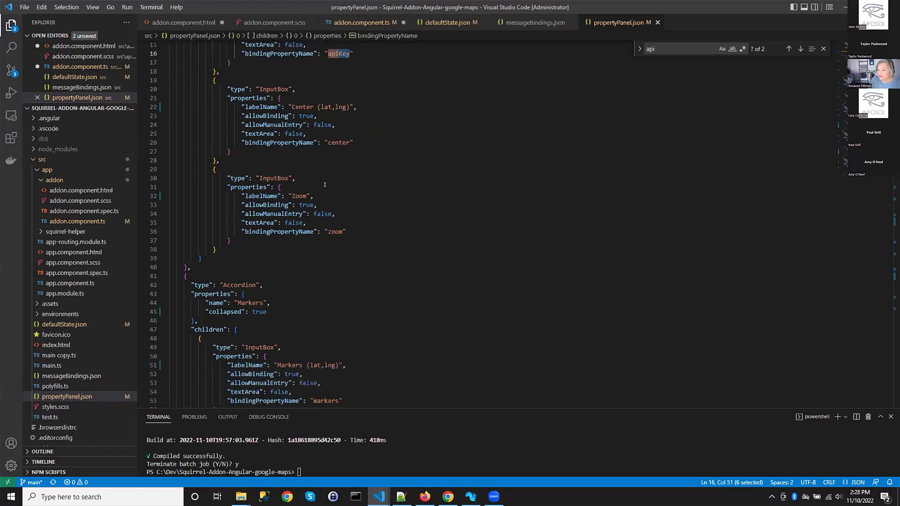
pyautogui.scroll(2, 332, 168)
# Glance at addon.component.ts and defaultState.json, and in addon.component.html highlight the google-map tag and the map-polyline and map-polygon lines
pyautogui.click(332, 24)
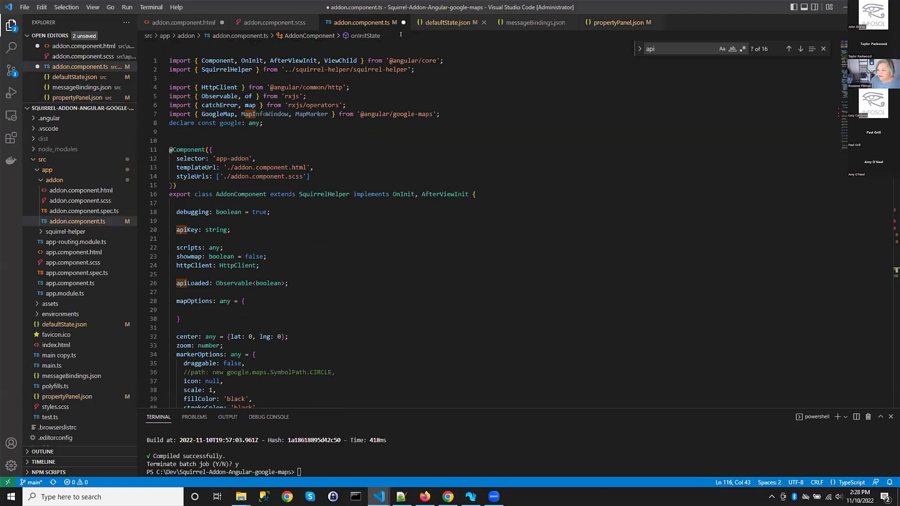
pyautogui.click(445, 22)
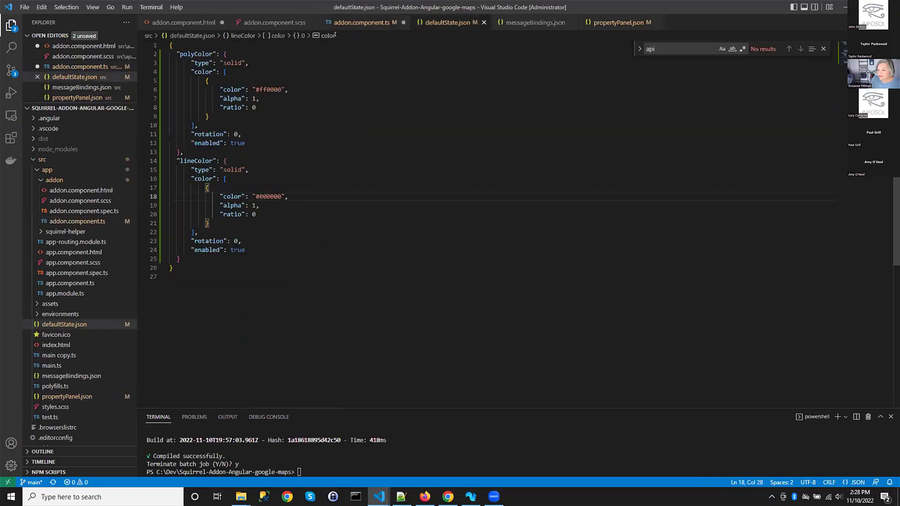
pyautogui.click(101, 191)
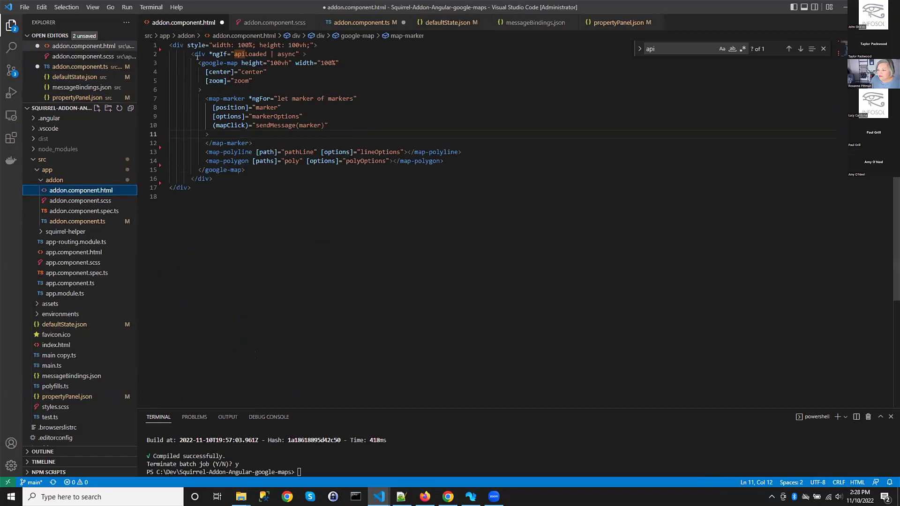
pyautogui.moveTo(199, 62); pyautogui.dragTo(228, 86)
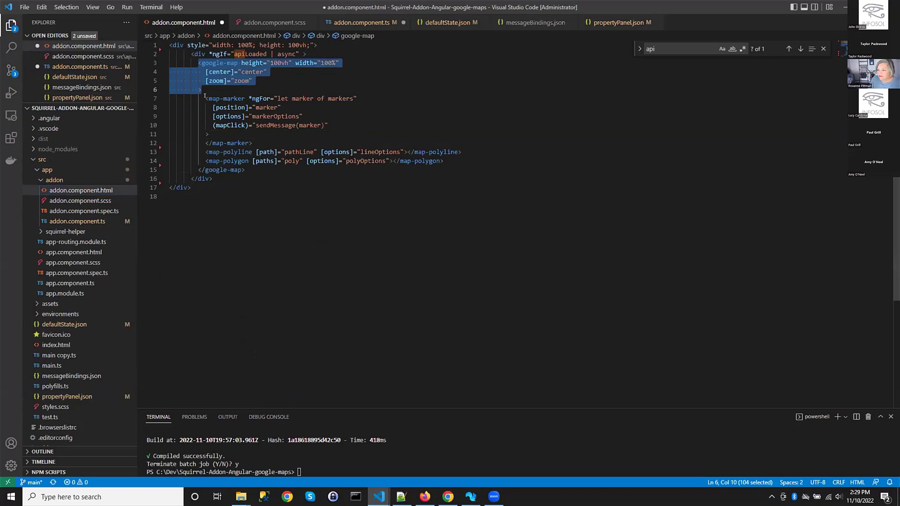
pyautogui.moveTo(206, 98)
pyautogui.mouseDown()
pyautogui.moveTo(262, 126)
pyautogui.moveTo(206, 152)
pyautogui.moveTo(371, 167)
pyautogui.moveTo(445, 162)
pyautogui.mouseUp()
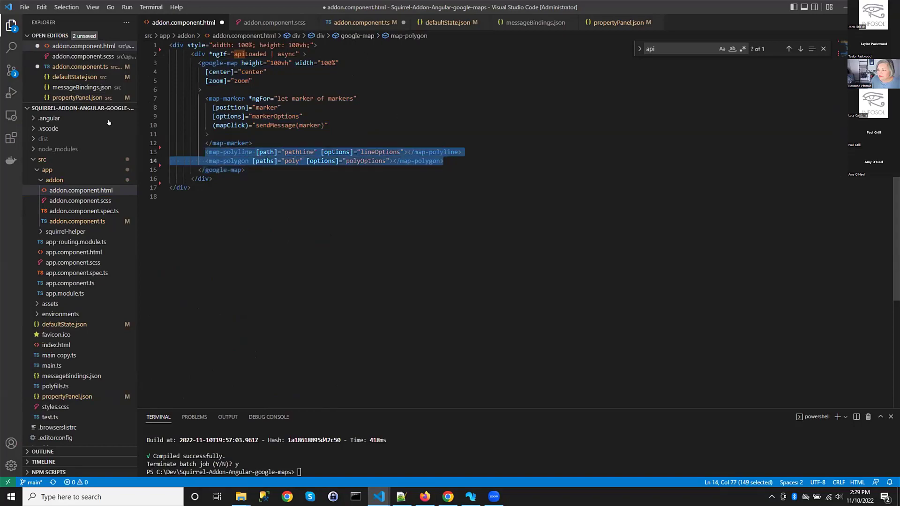
# Return to addon.component.ts and review its map option variables, constructor and collapsed override methods down to sendMessage
pyautogui.click(78, 221)
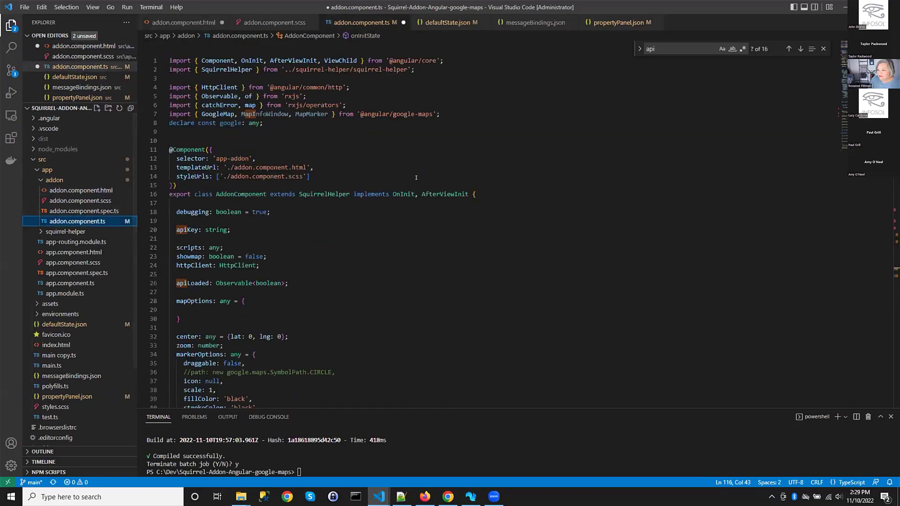
pyautogui.scroll(-10, 415, 177)
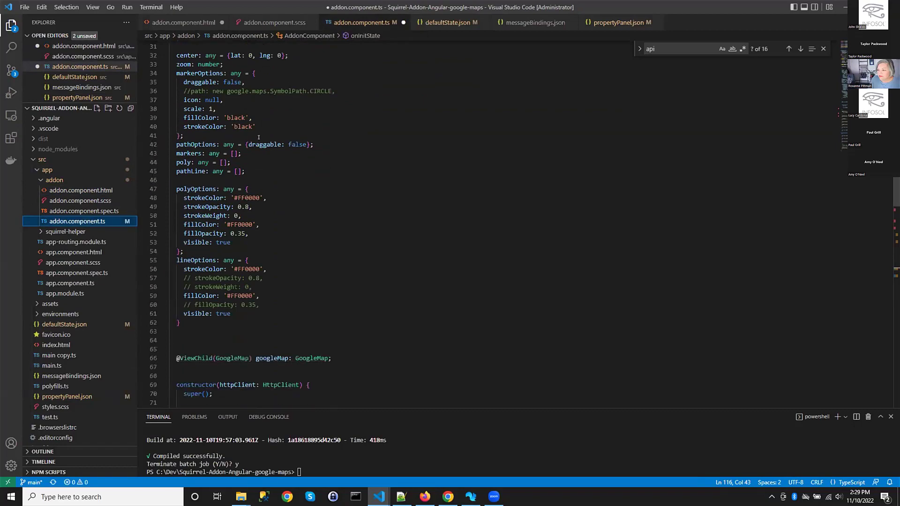
pyautogui.scroll(-11, 257, 153)
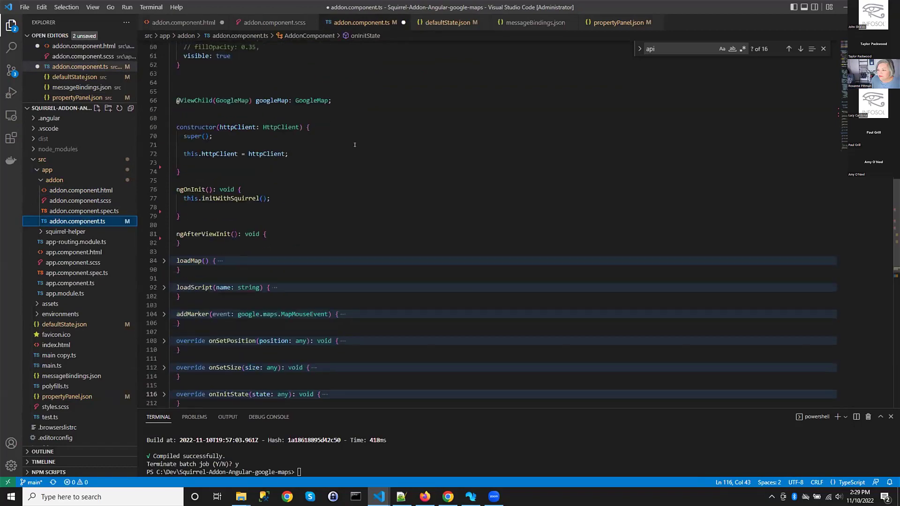
pyautogui.scroll(-4, 355, 145)
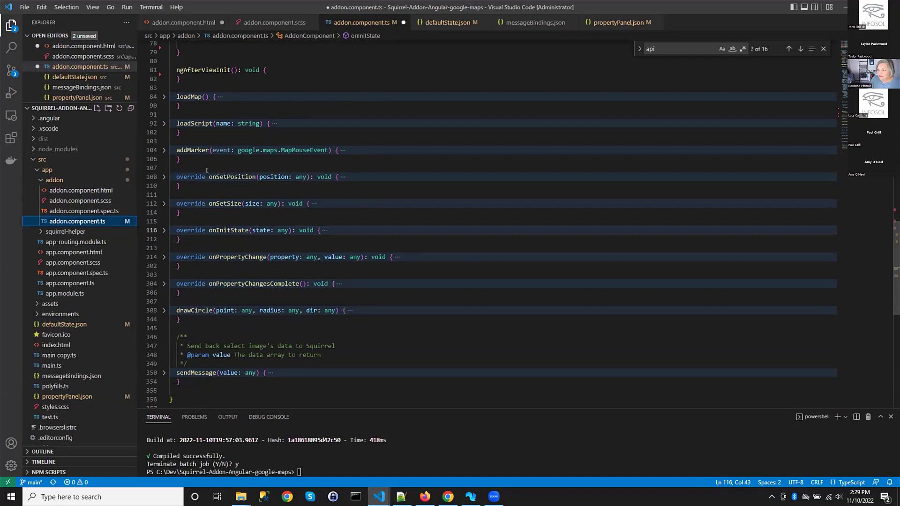
pyautogui.scroll(-1, 222, 162)
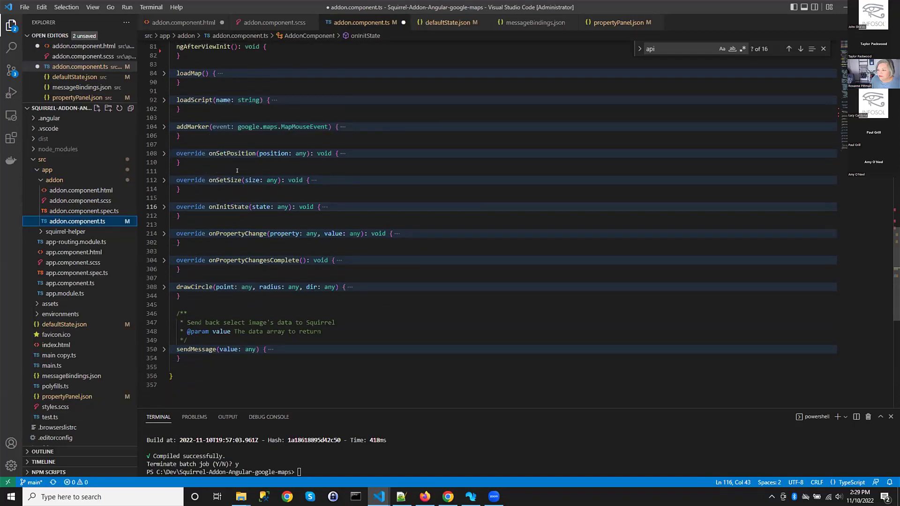
# Expand onPropertyChange to examine its center, apiKey, zoom and marker cases, collapse it again and switch to the Squirrel365 Designer window
pyautogui.click(164, 233)
pyautogui.scroll(-3, 176, 220)
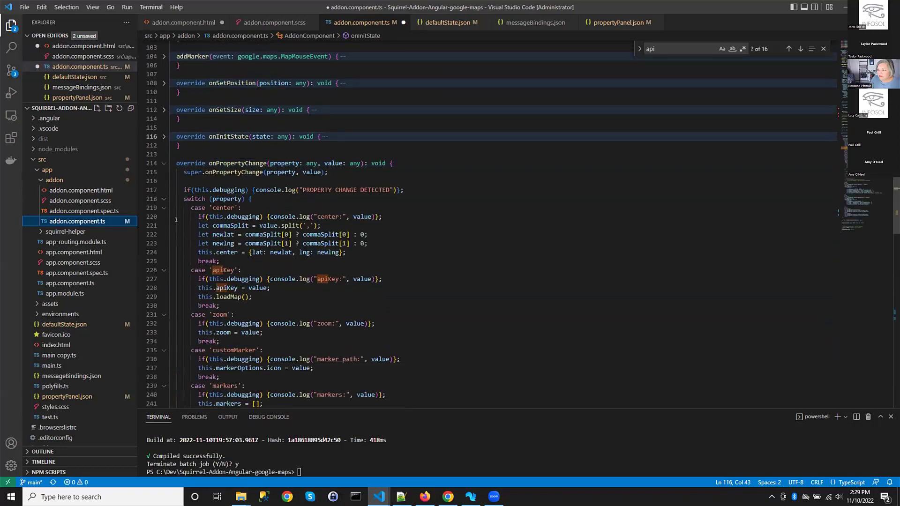
pyautogui.scroll(-4, 214, 218)
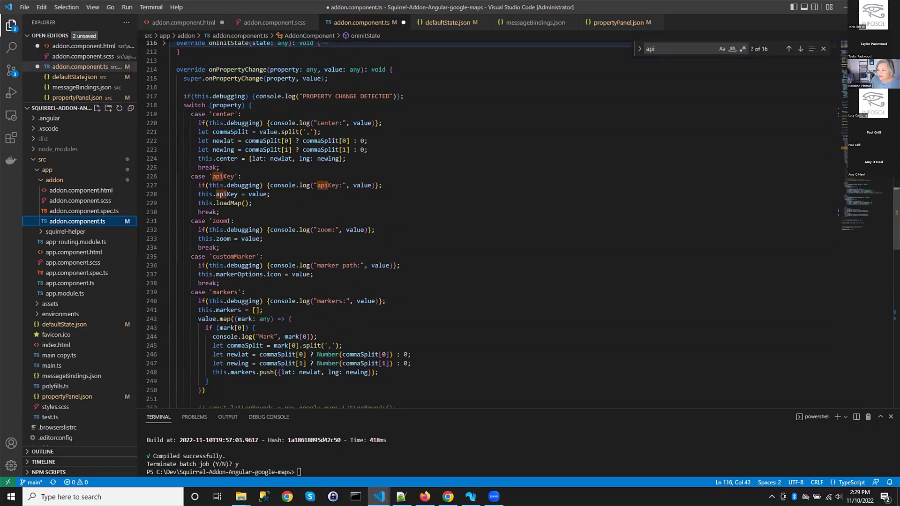
pyautogui.scroll(1, 228, 221)
pyautogui.scroll(2, 221, 218)
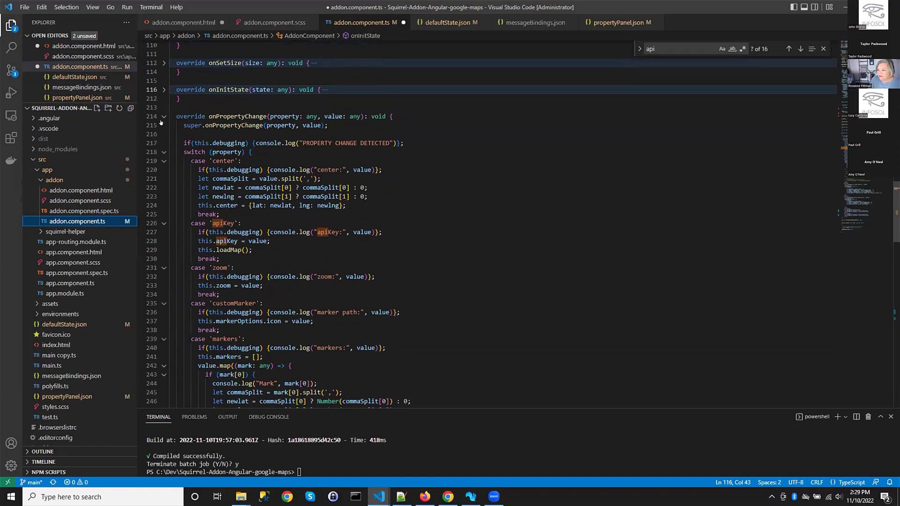
pyautogui.click(163, 117)
pyautogui.scroll(5, 253, 147)
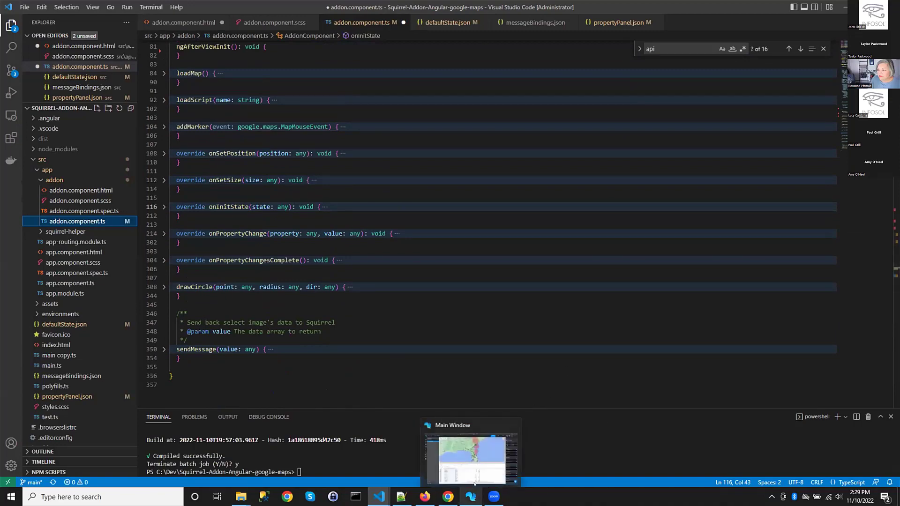
pyautogui.click(474, 482)
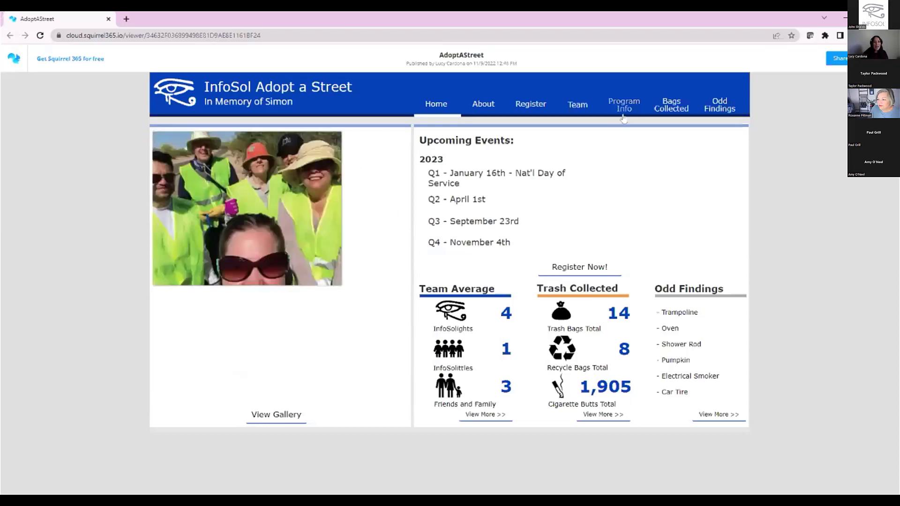
# View the Bags Collected, Home and Register pages of the published AdoptAStreet dashboard
pyautogui.click(670, 109)
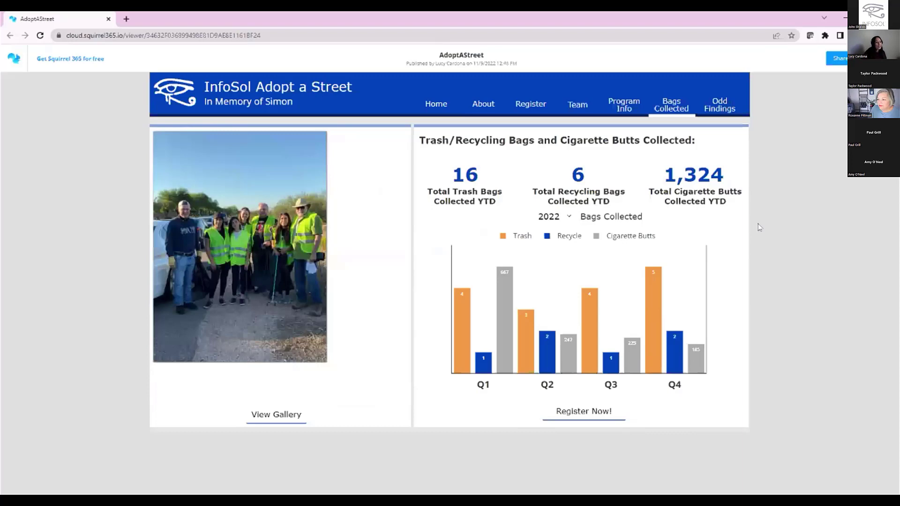
pyautogui.click(438, 107)
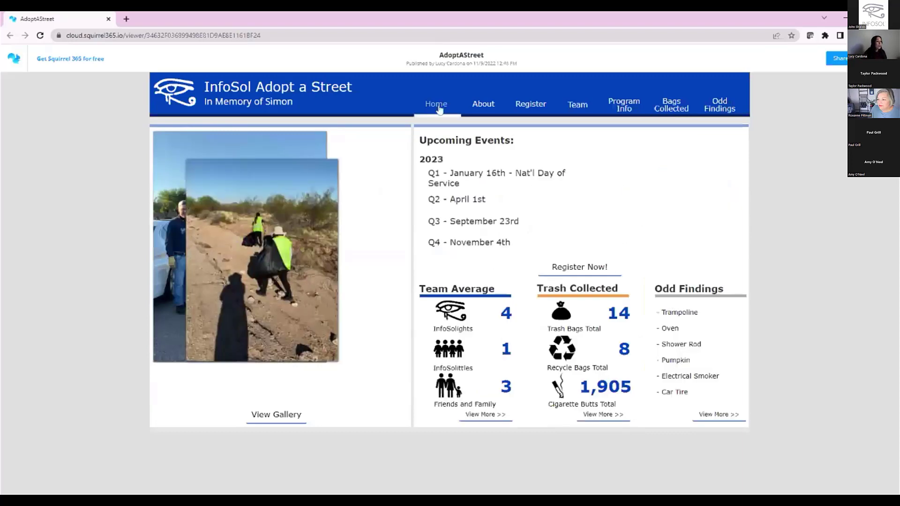
pyautogui.click(527, 105)
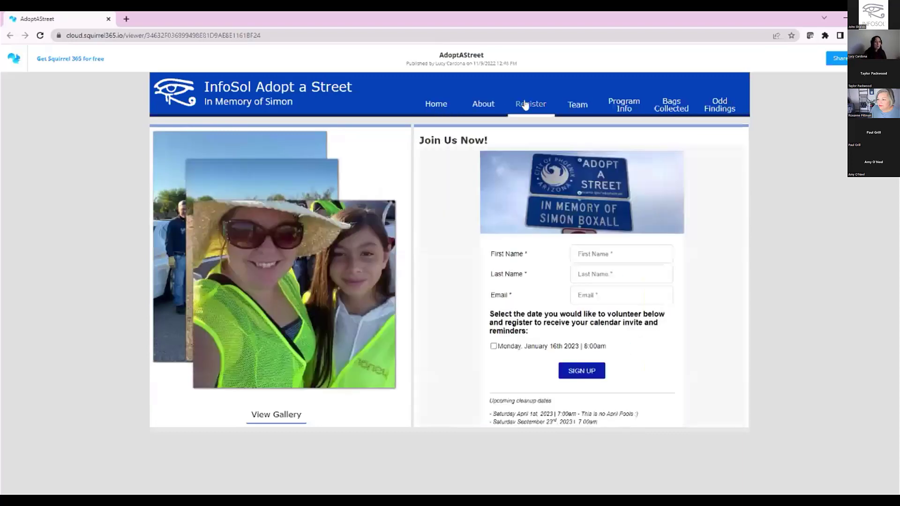